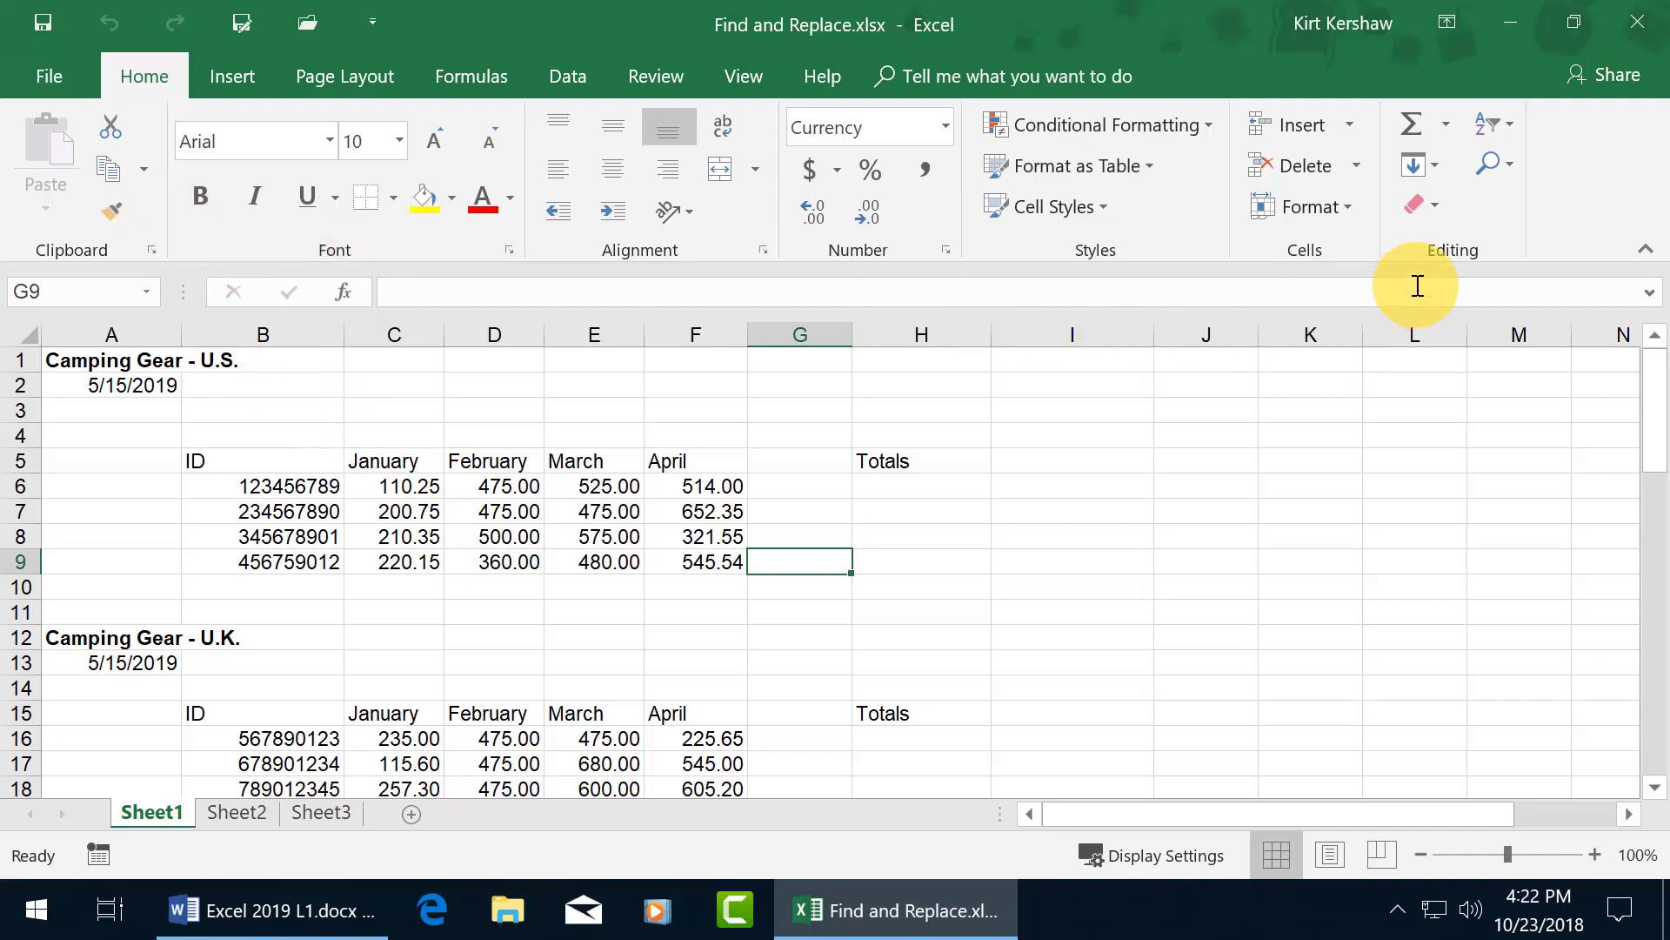
- Open the Find & Select list in the Home tab's Editing group
{"action": "left_click", "coordinate": [1508, 168]}
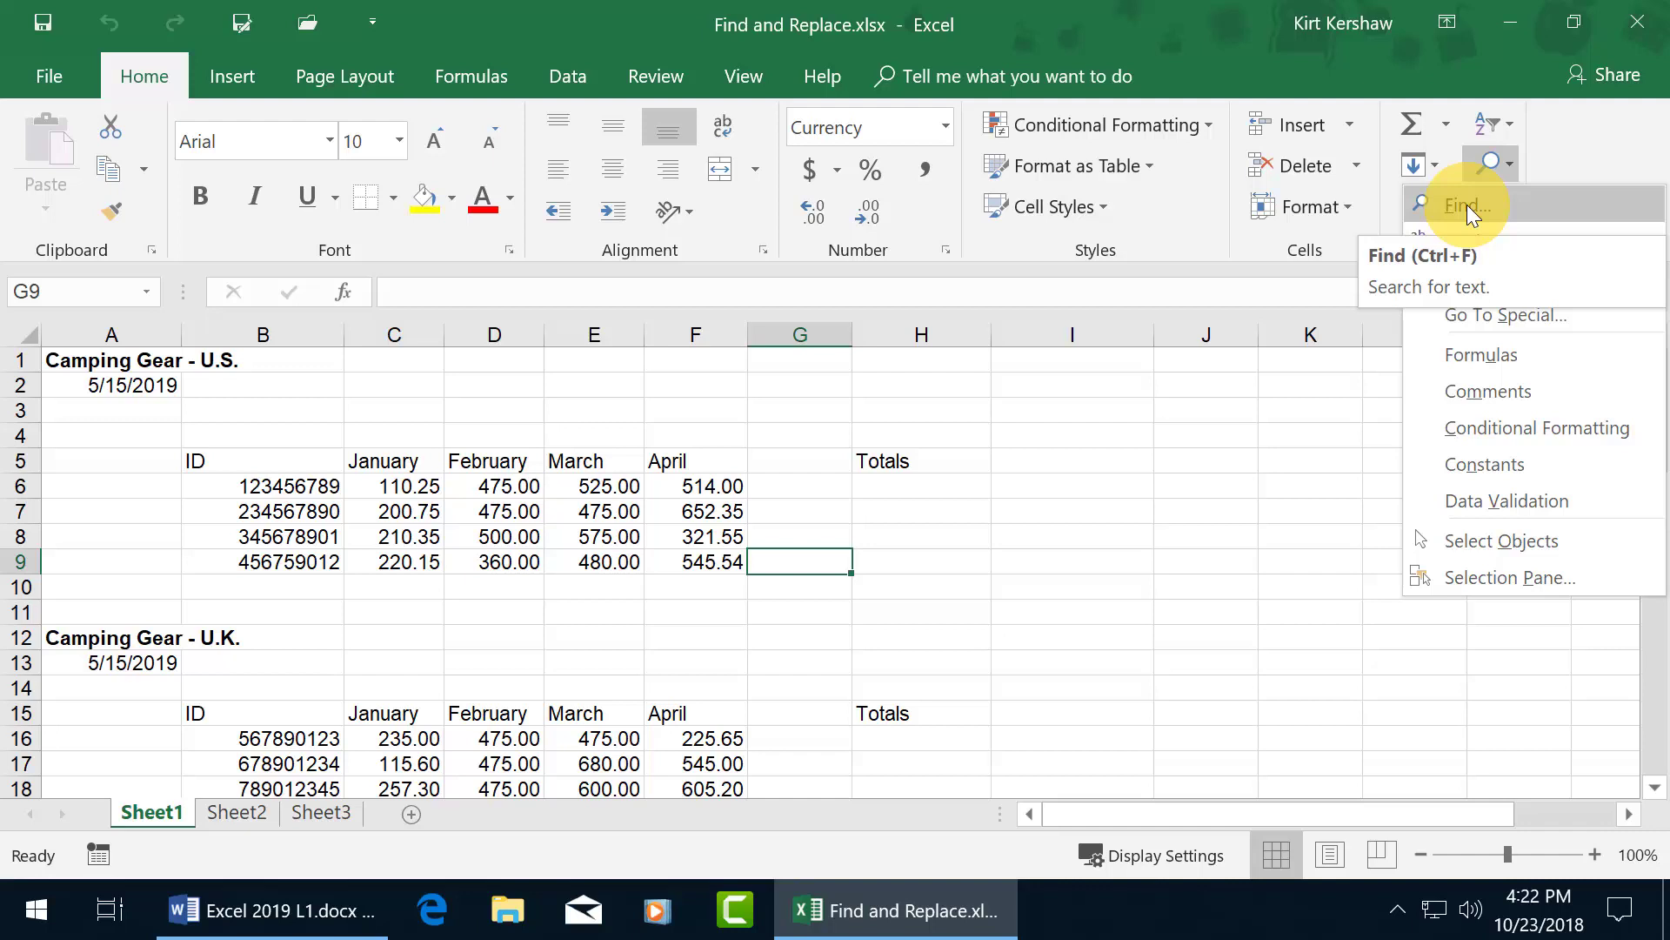
- Open the Find and Replace dialog and drag it to the top of the window
{"action": "left_click", "coordinate": [1467, 205]}
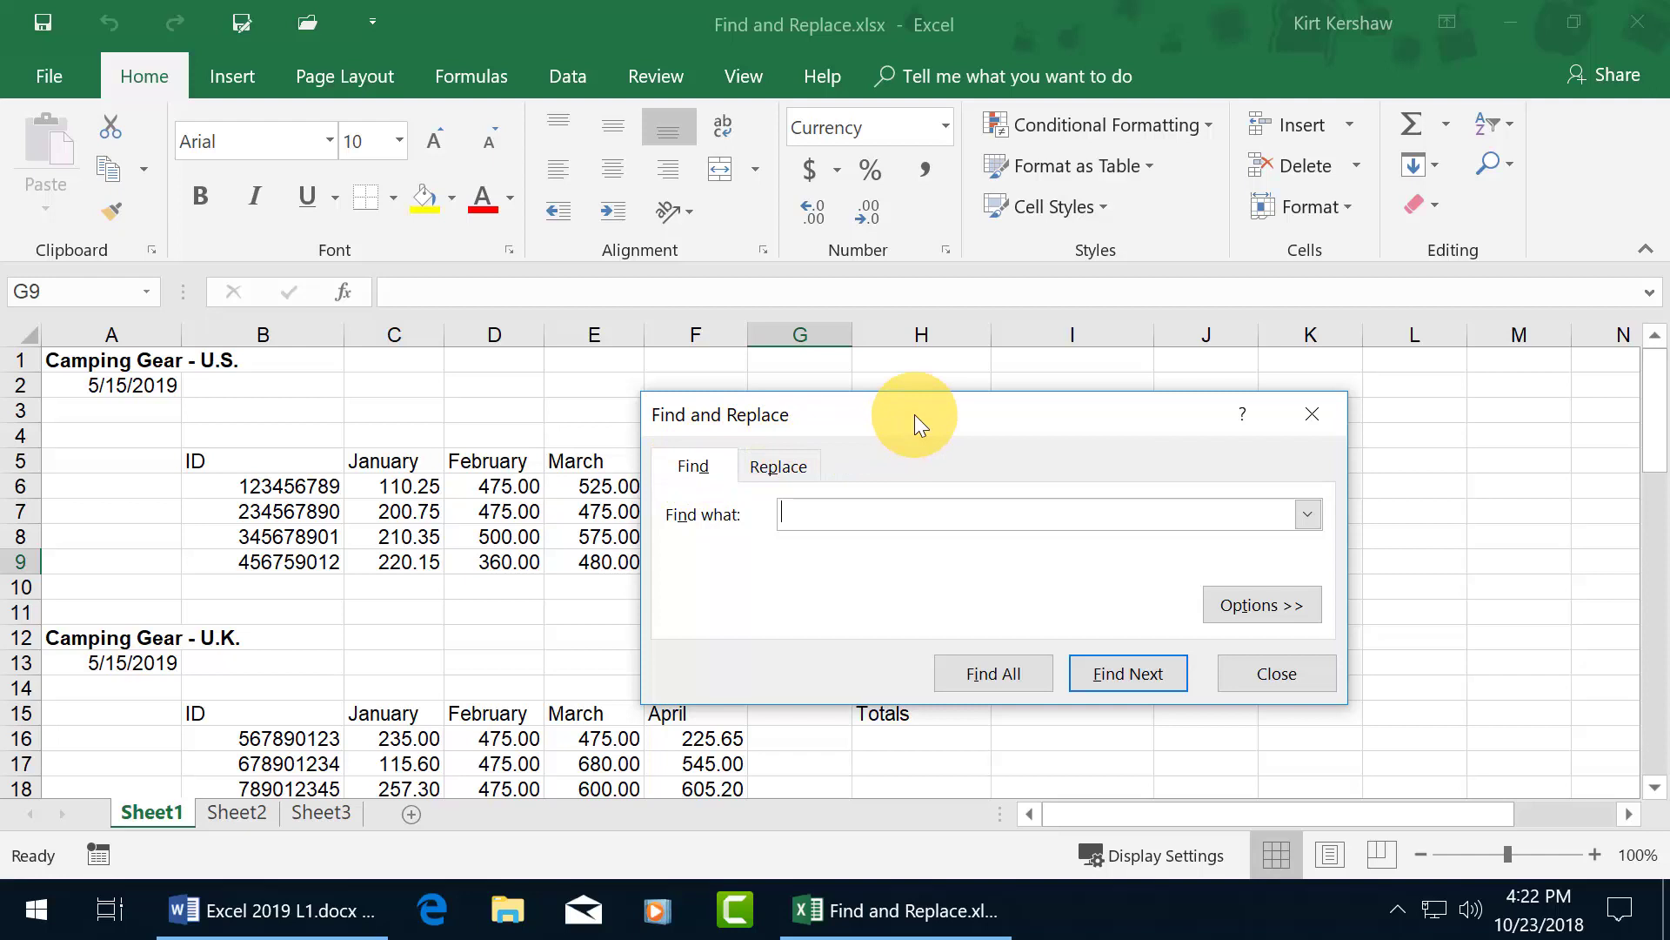
{"action": "left_click_drag", "start_coordinate": [921, 414], "coordinate": [807, 128]}
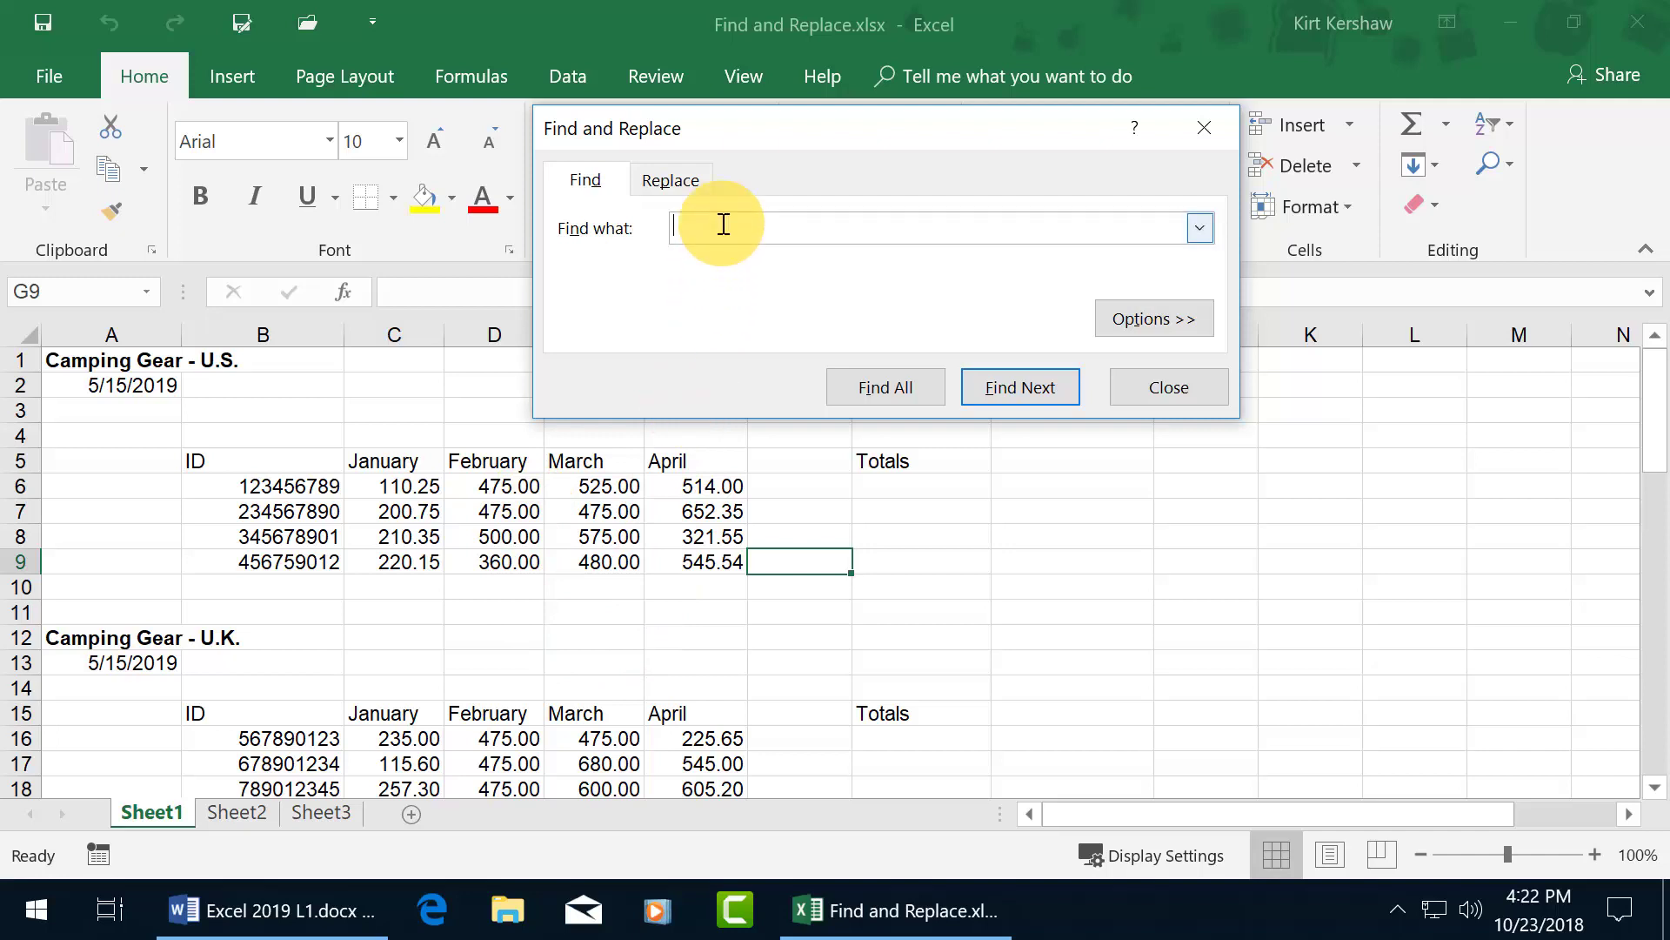
{"action": "type", "text": "475"}
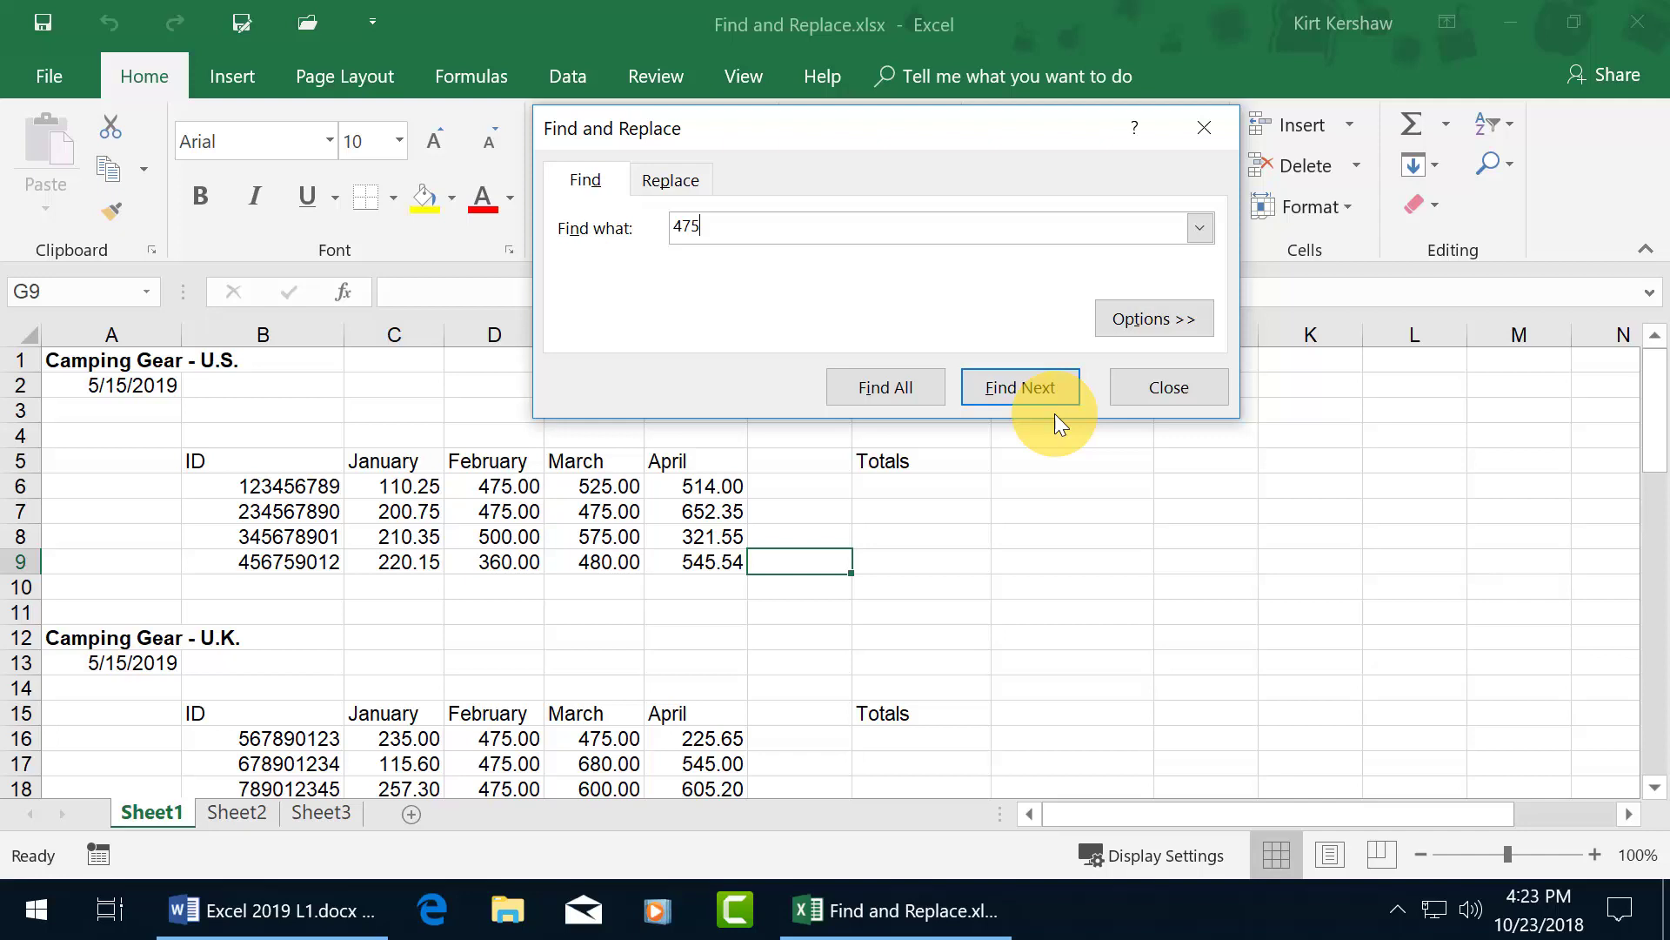
{"action": "left_click", "coordinate": [1142, 324]}
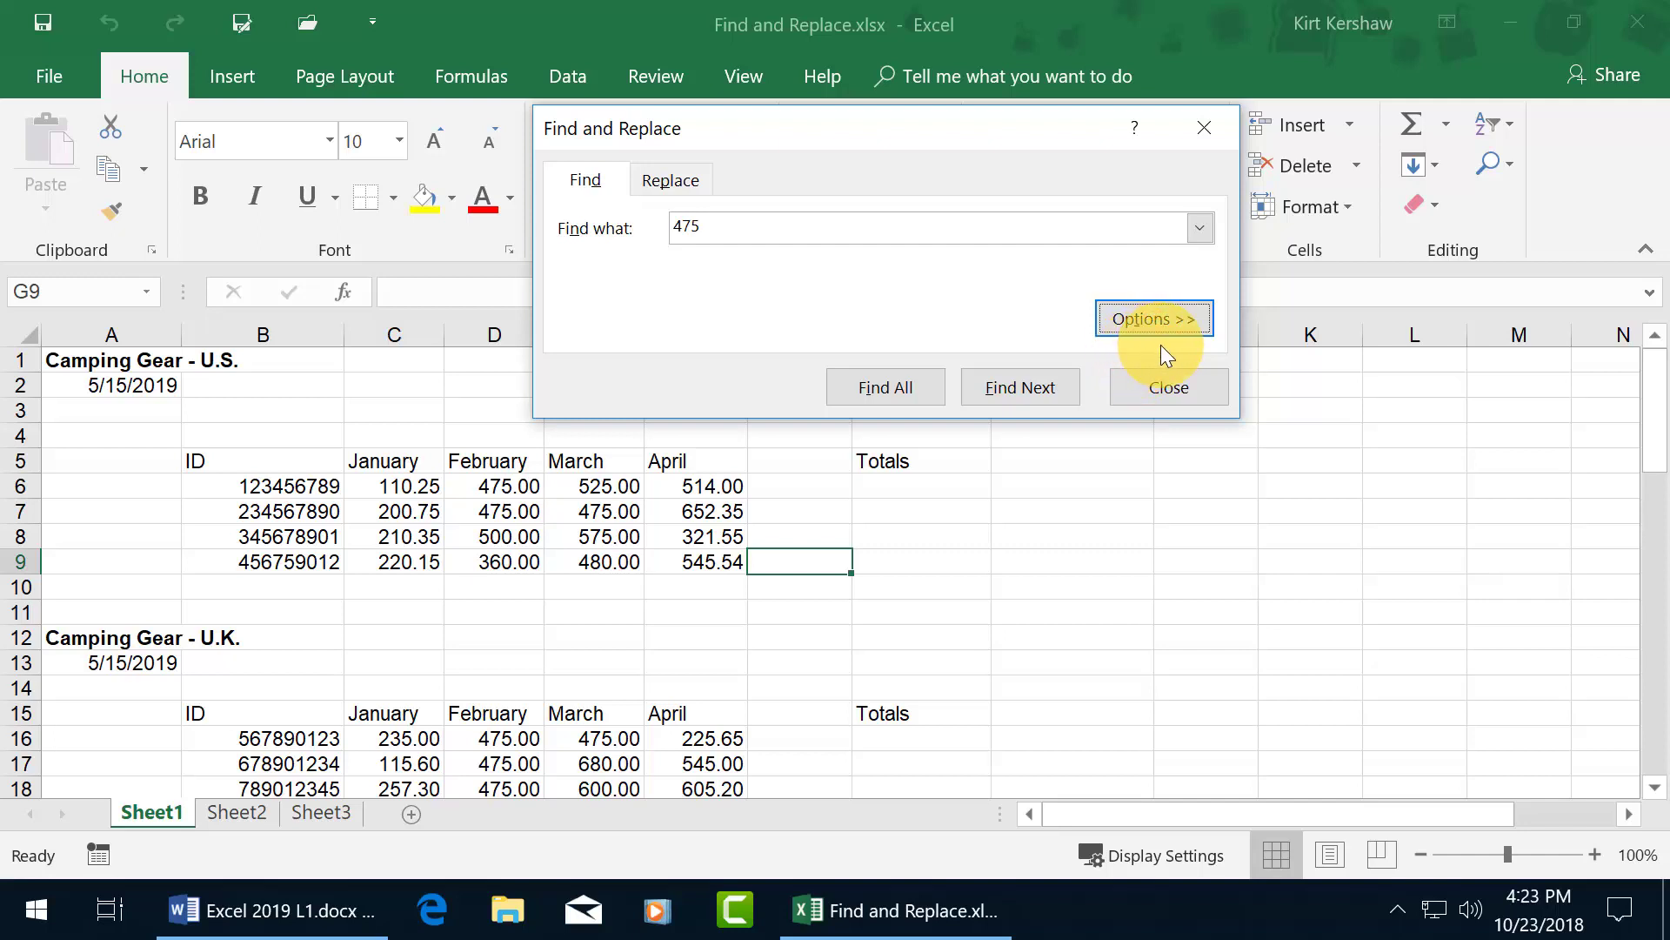
{"action": "key", "text": "Tab"}
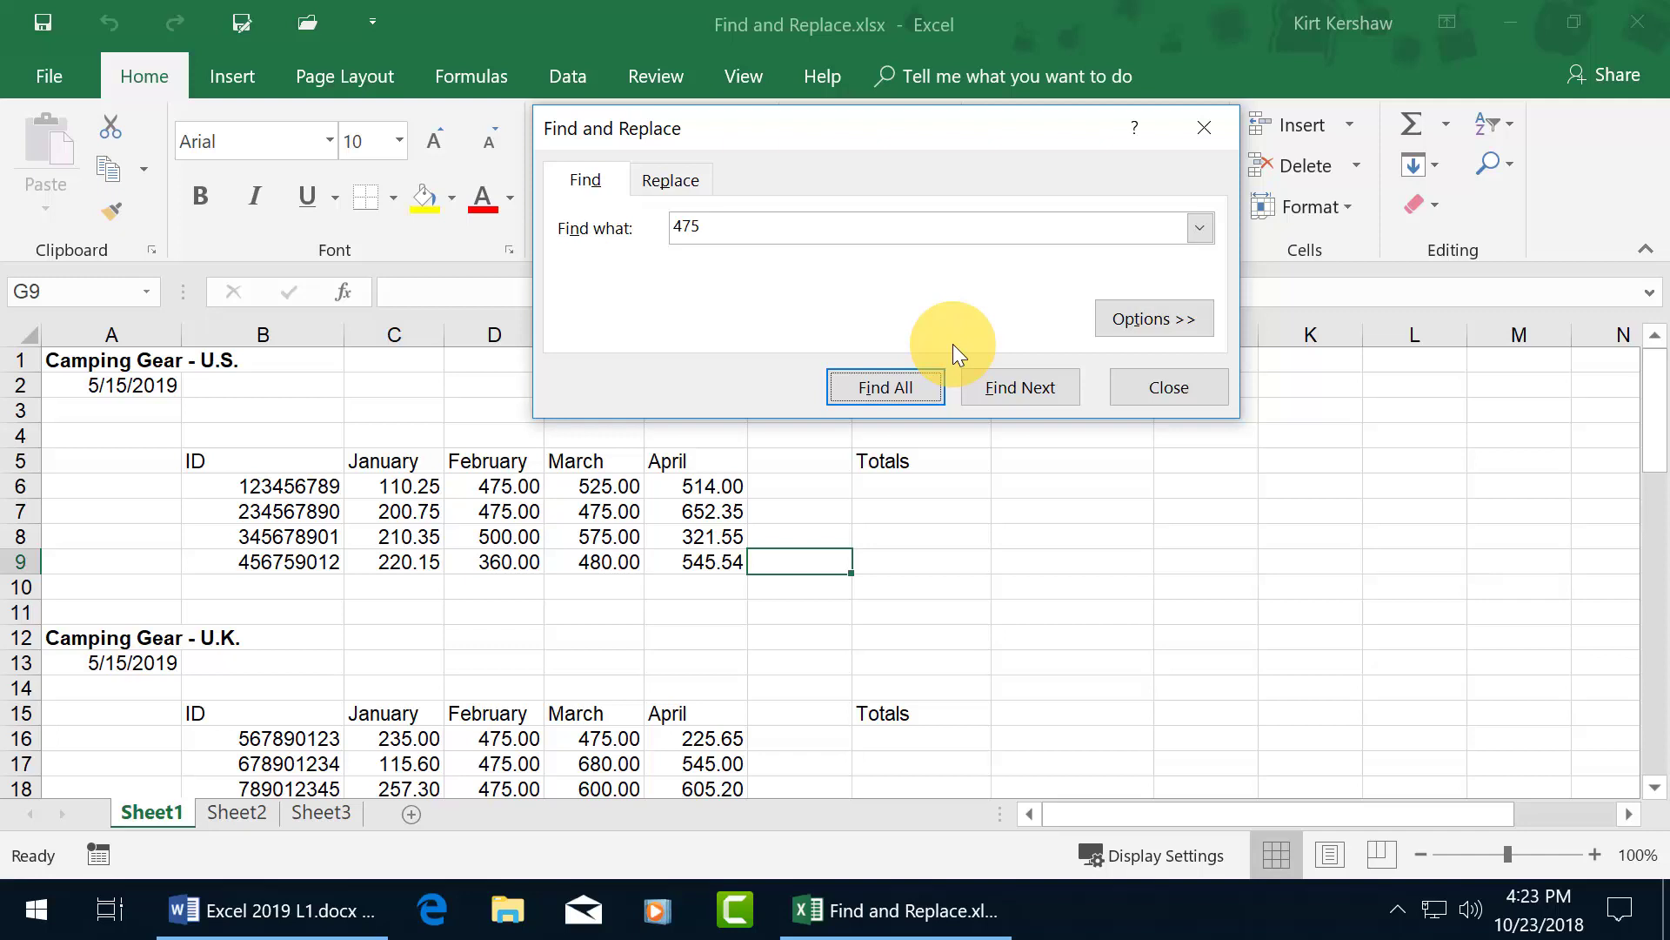
{"action": "key", "text": "Tab"}
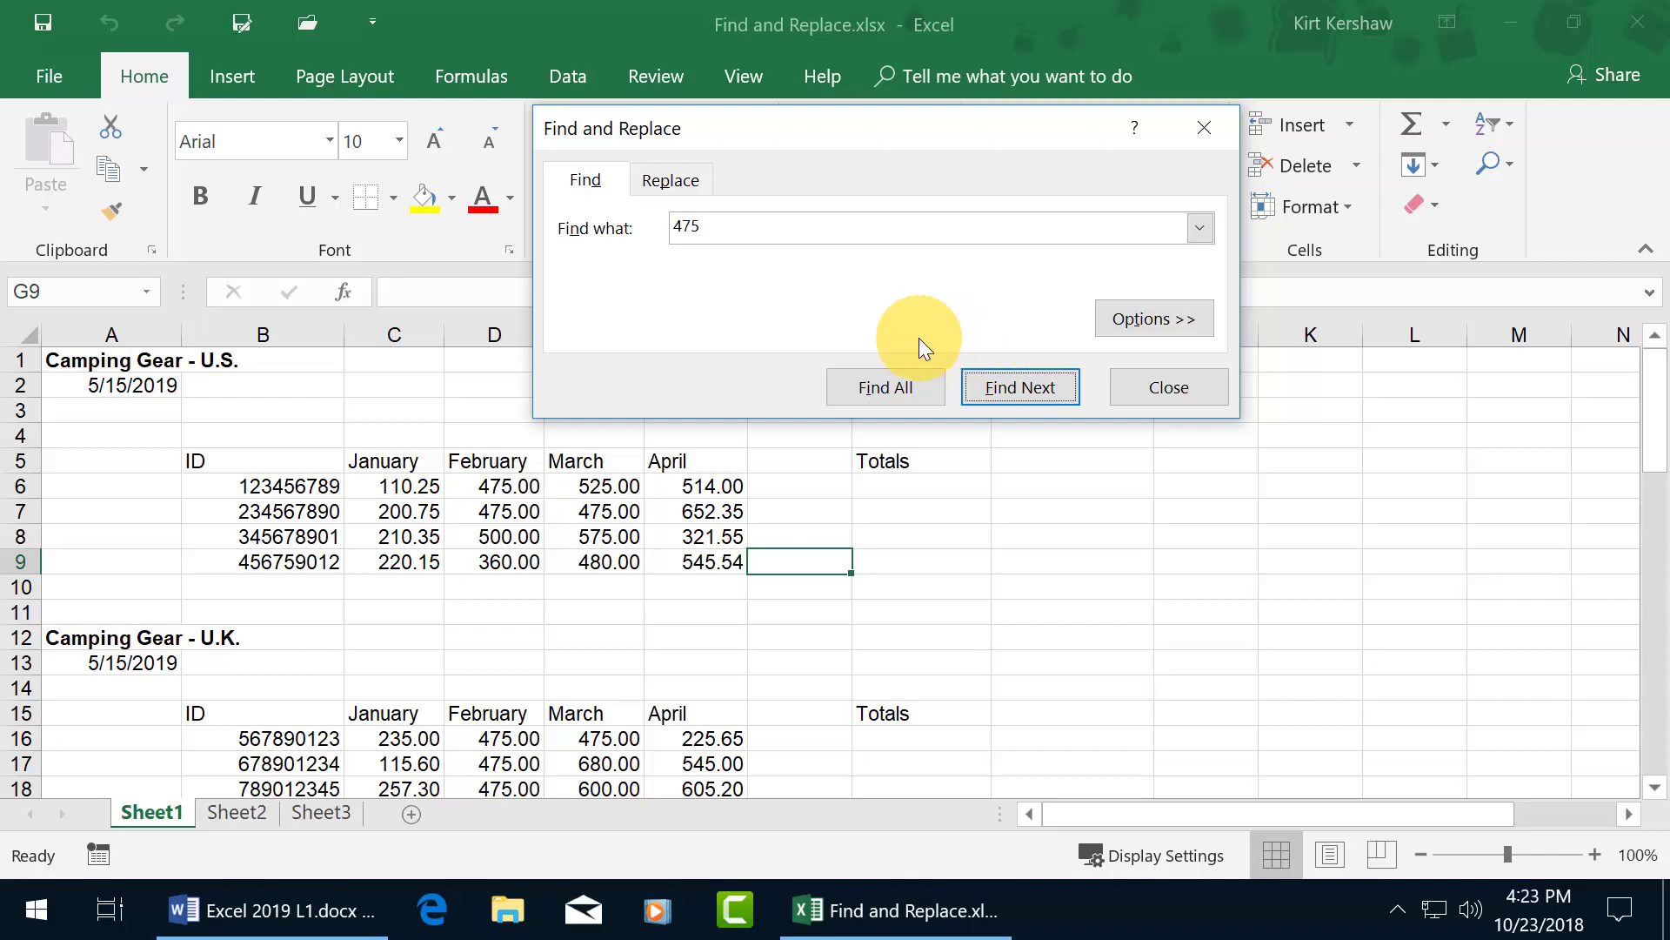
{"action": "key", "text": "shift+Tab"}
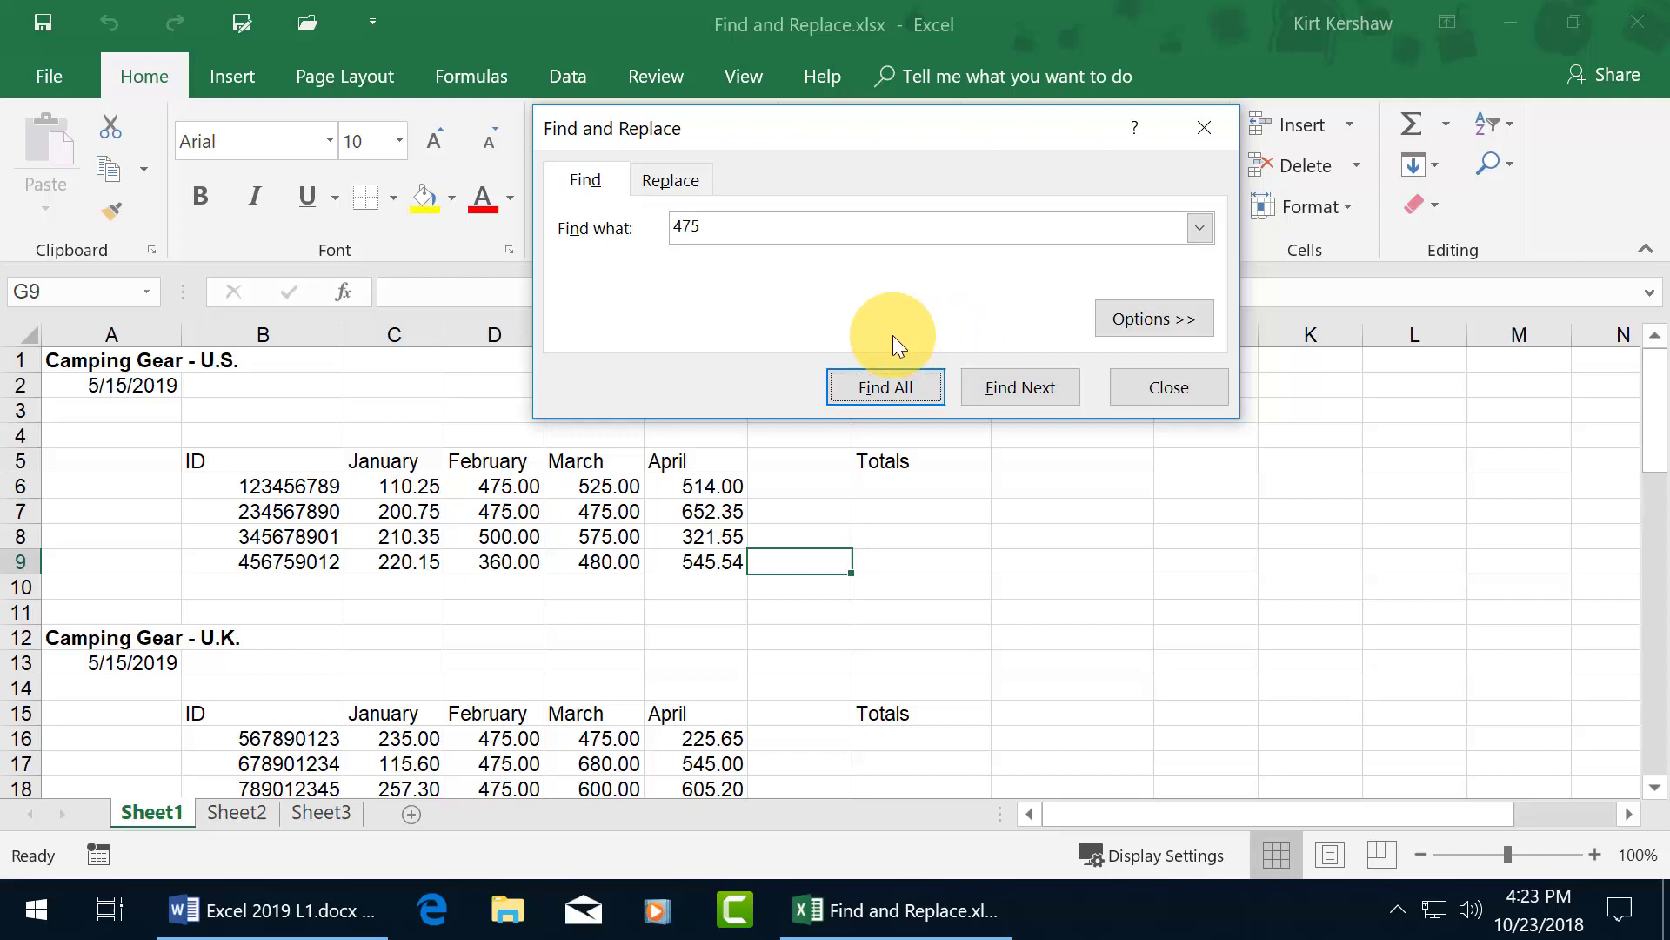
{"action": "key", "text": "Tab"}
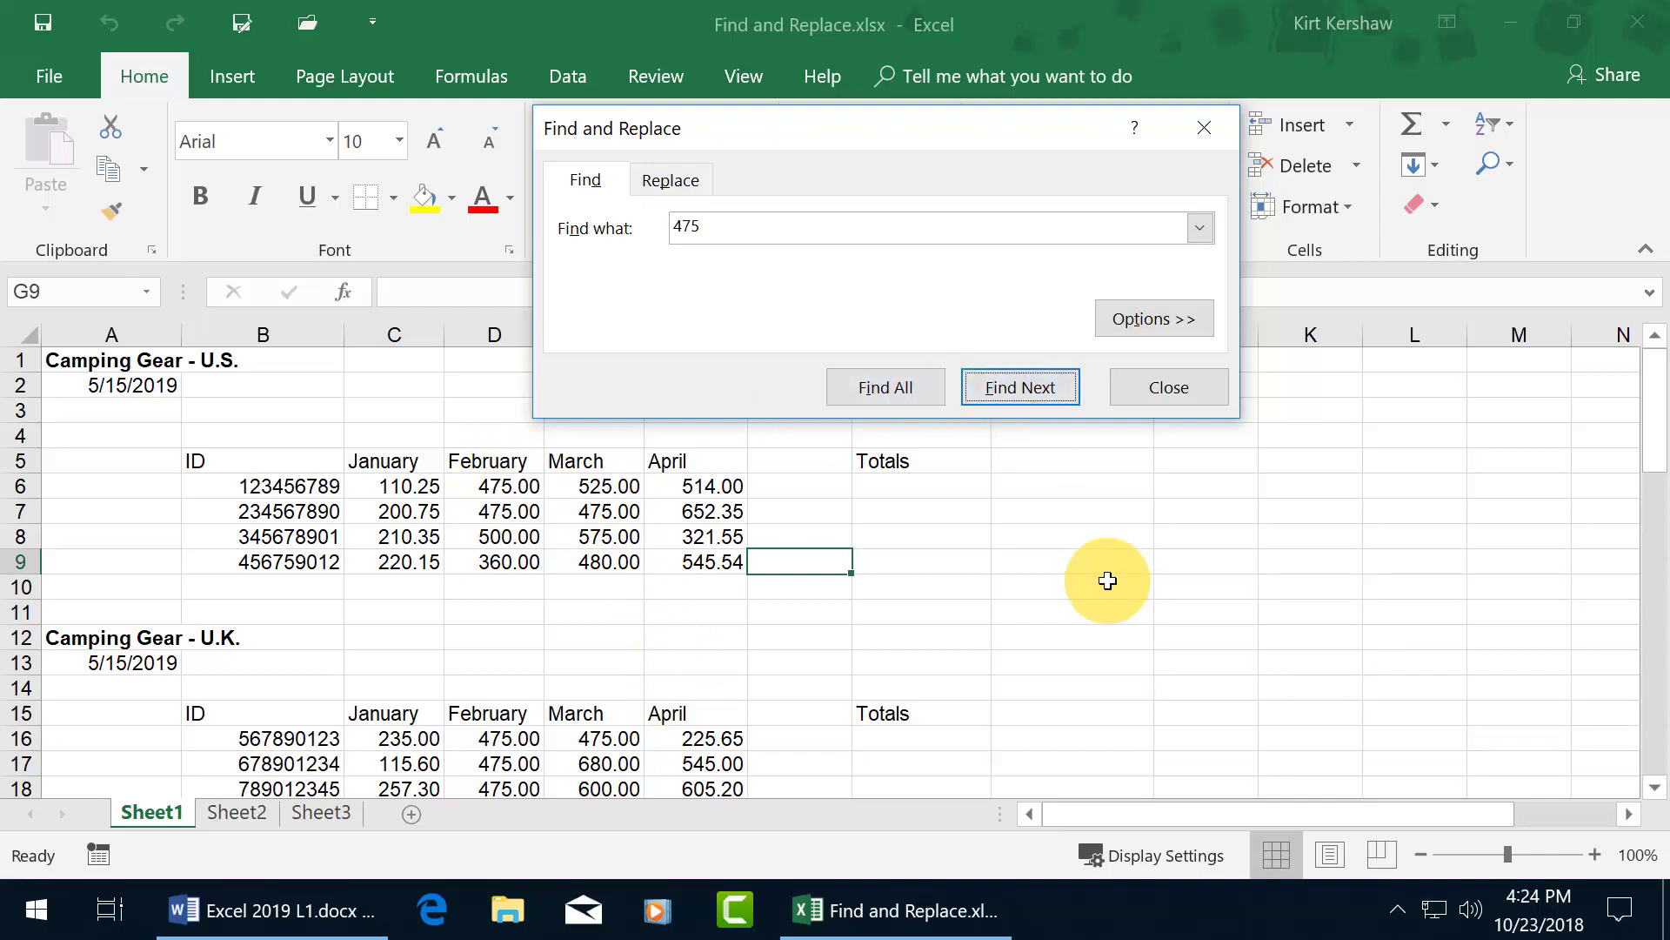
- Find the next 475, then restart from cell A1 to reach the first match in D6
{"action": "key", "text": "Return"}
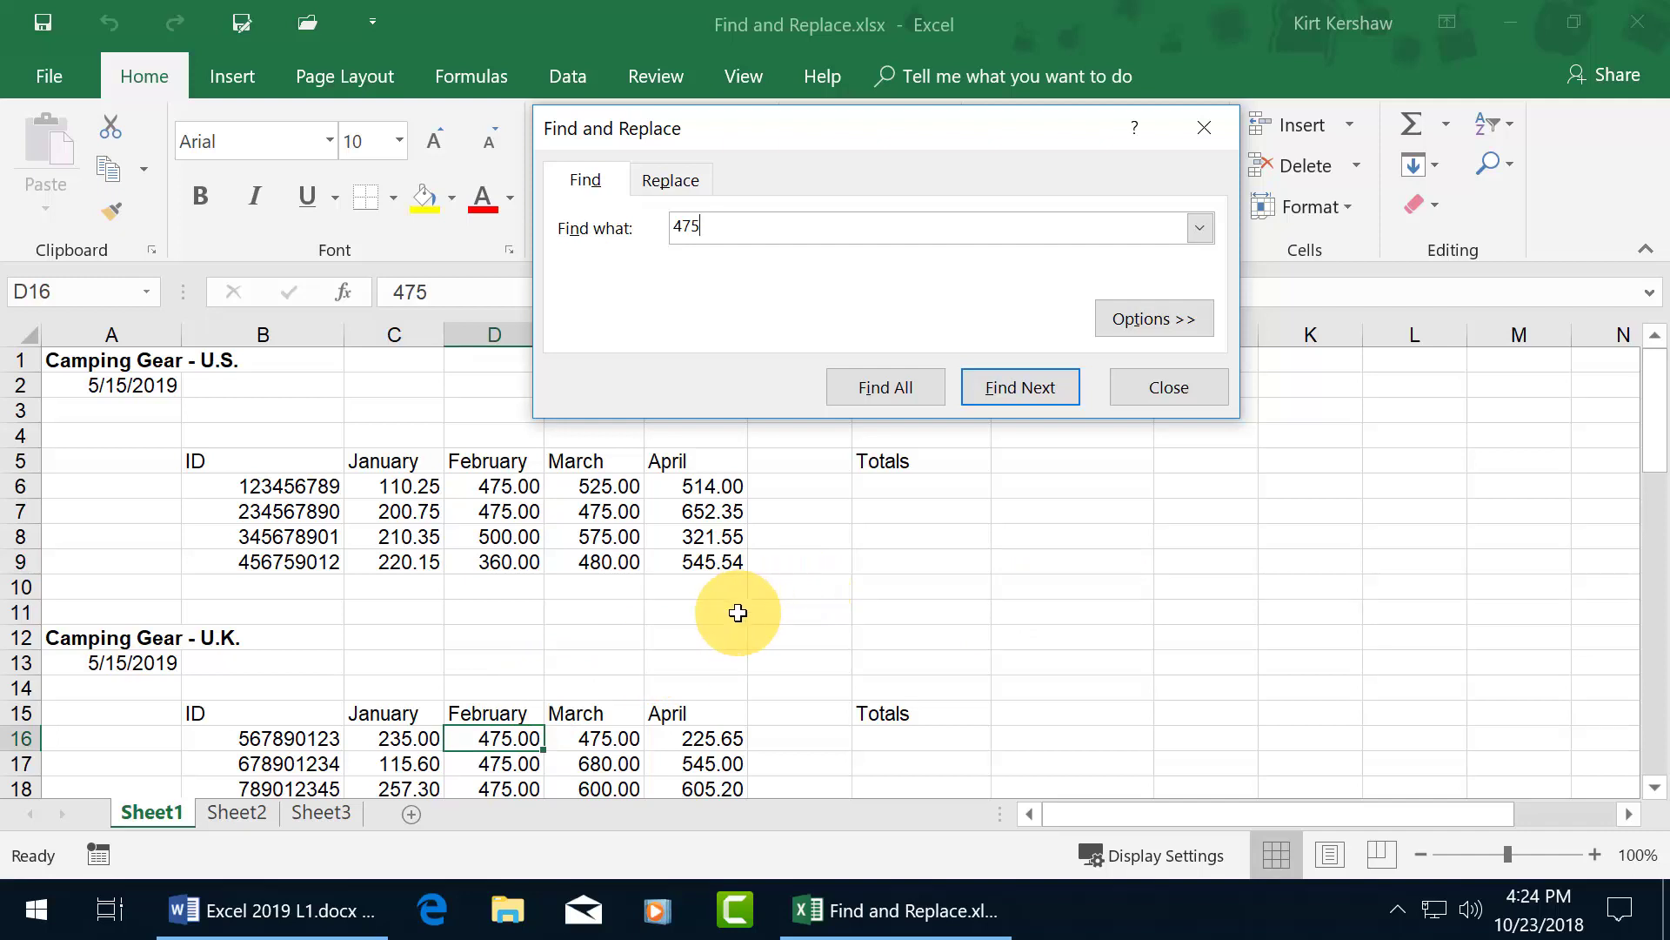
{"action": "left_click", "coordinate": [73, 369]}
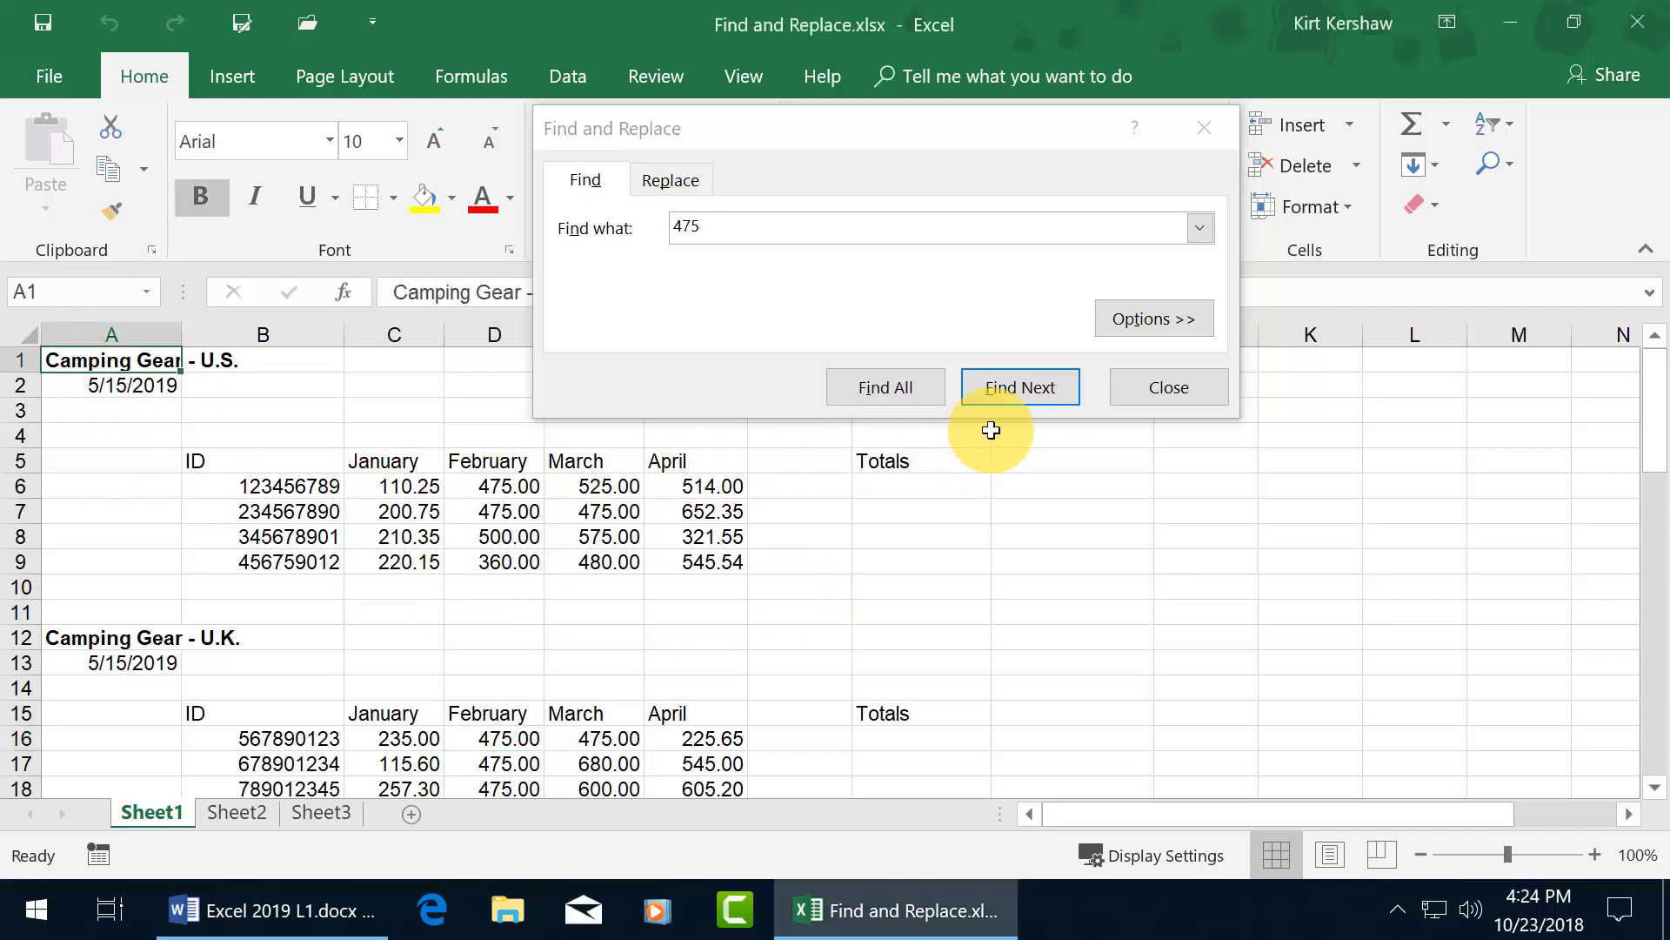
{"action": "left_click", "coordinate": [1015, 386]}
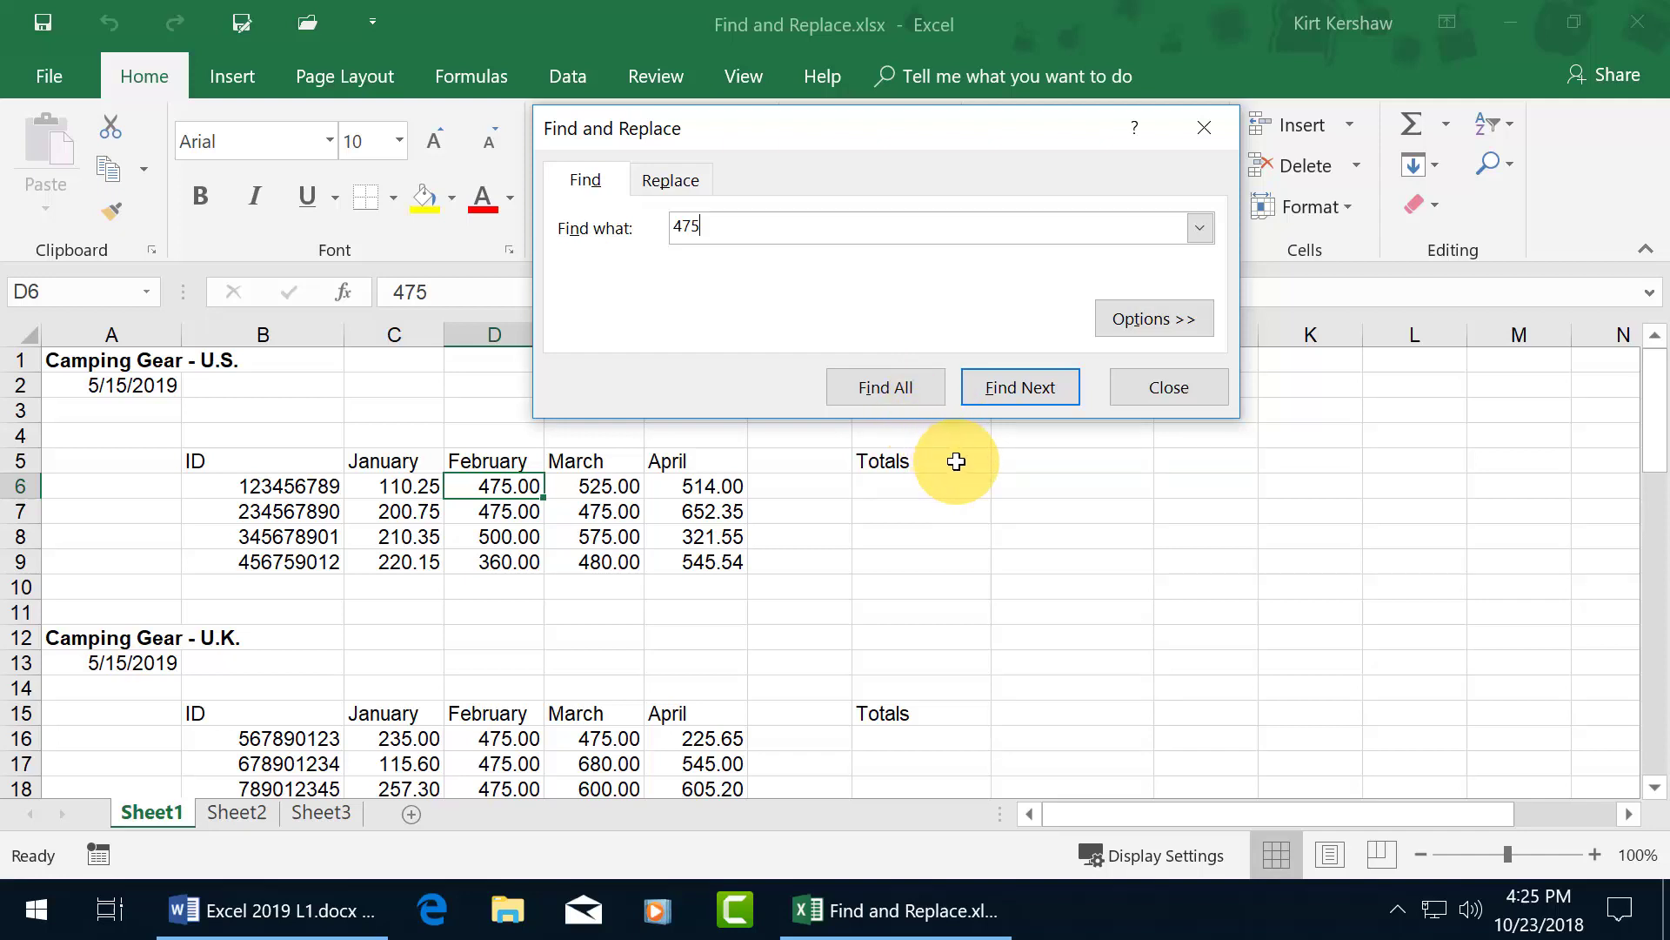
- List all seven 475 cells on Sheet1, enlarge the results, and jump to E16, then D6
{"action": "key", "text": "Tab"}
{"action": "key", "text": "Tab"}
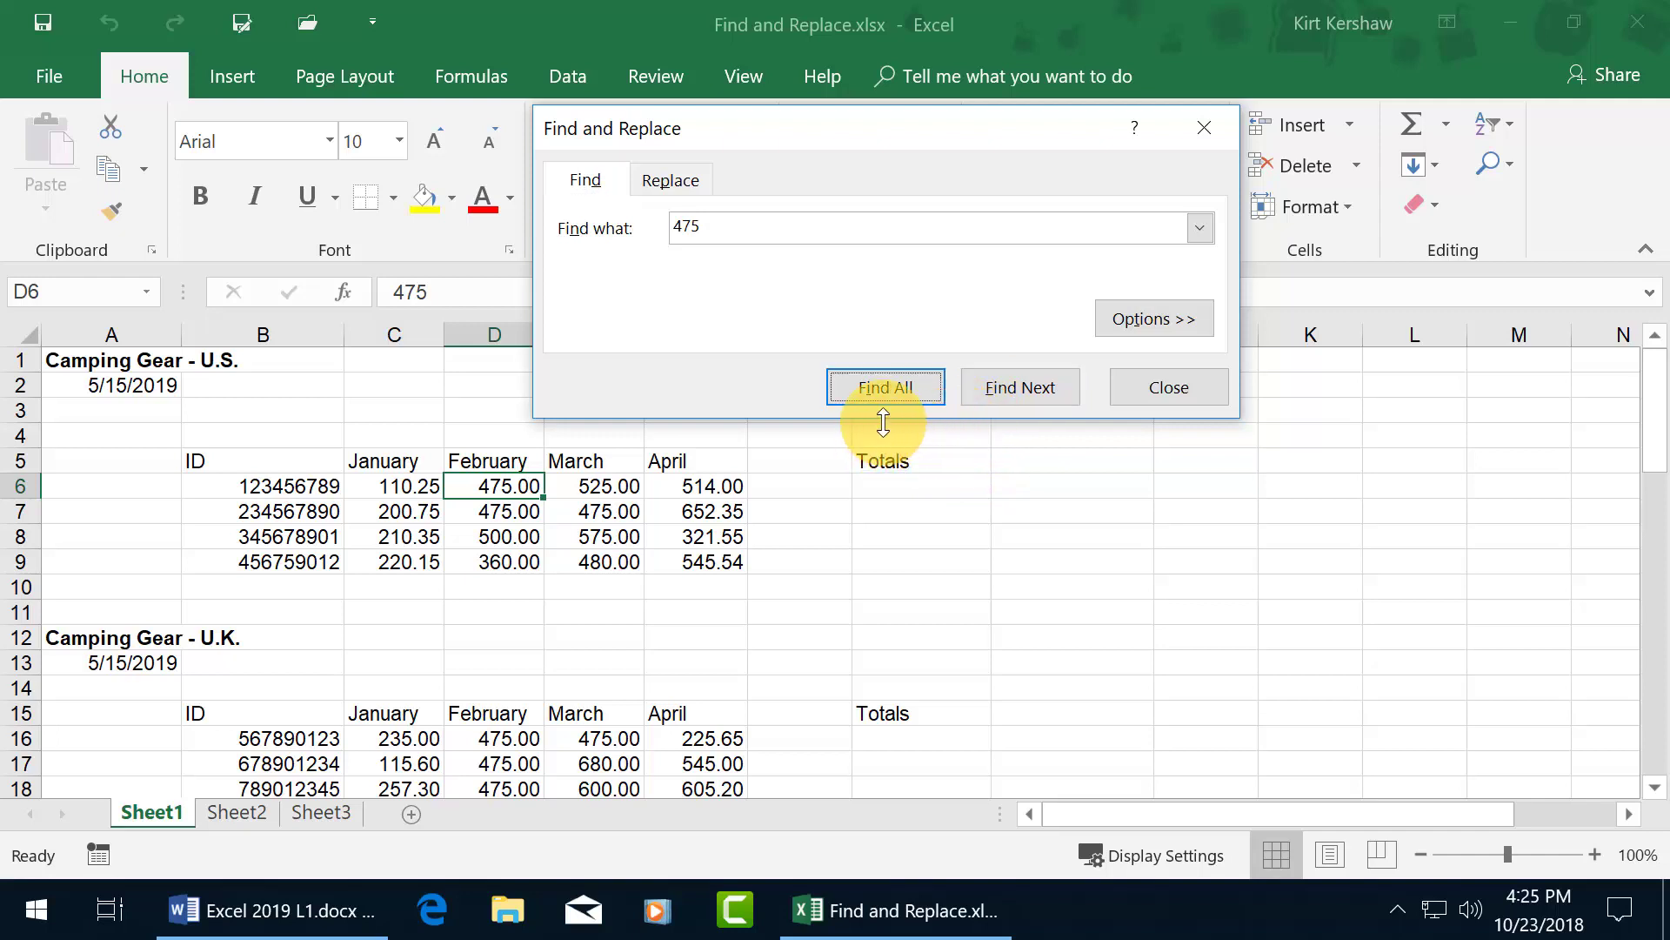
{"action": "key", "text": "Return"}
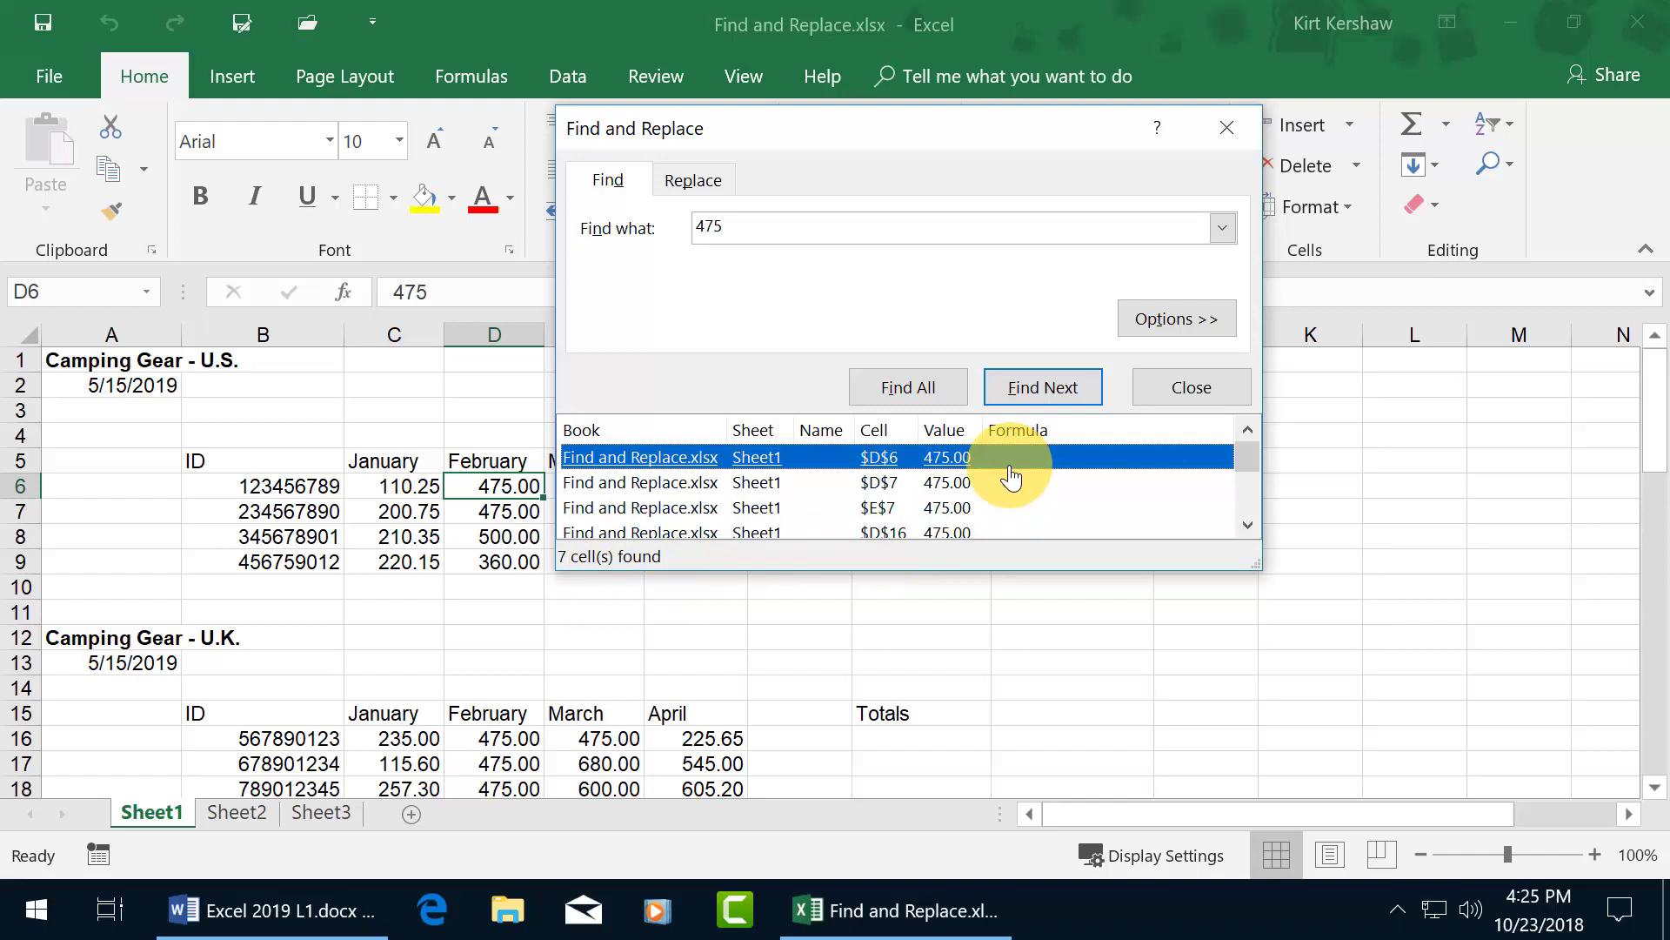
{"action": "mouse_move", "coordinate": [1241, 454]}
{"action": "left_mouse_down"}
{"action": "mouse_move", "coordinate": [1237, 482]}
{"action": "mouse_move", "coordinate": [1235, 463]}
{"action": "left_mouse_up"}
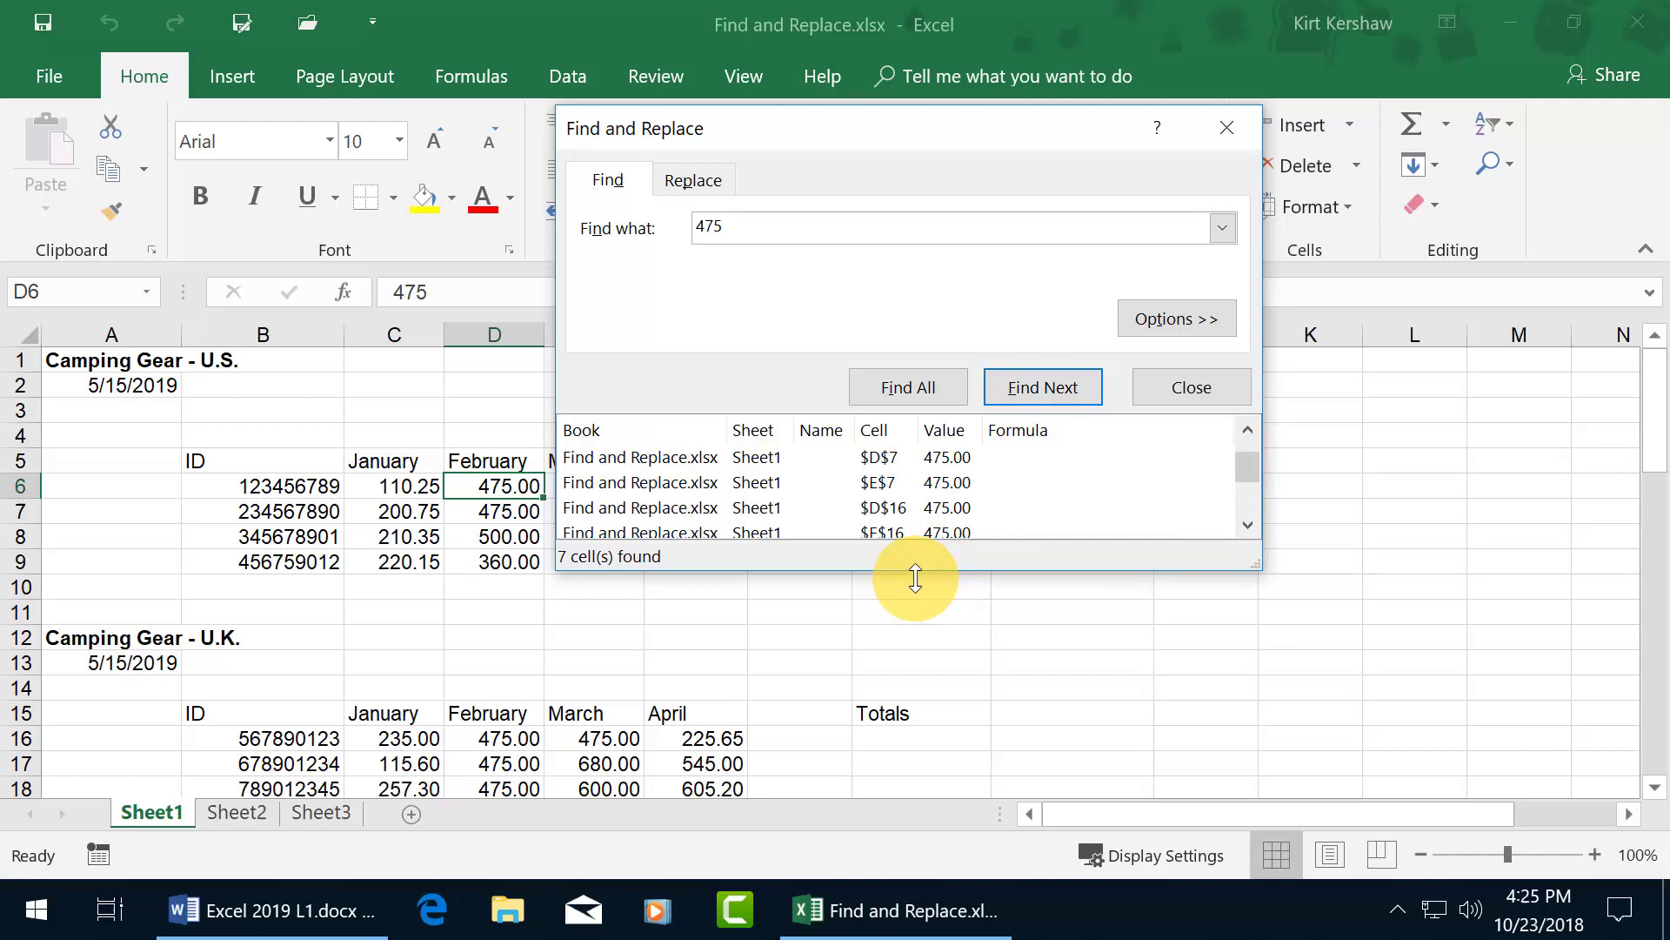
{"action": "left_click_drag", "start_coordinate": [913, 576], "coordinate": [916, 697]}
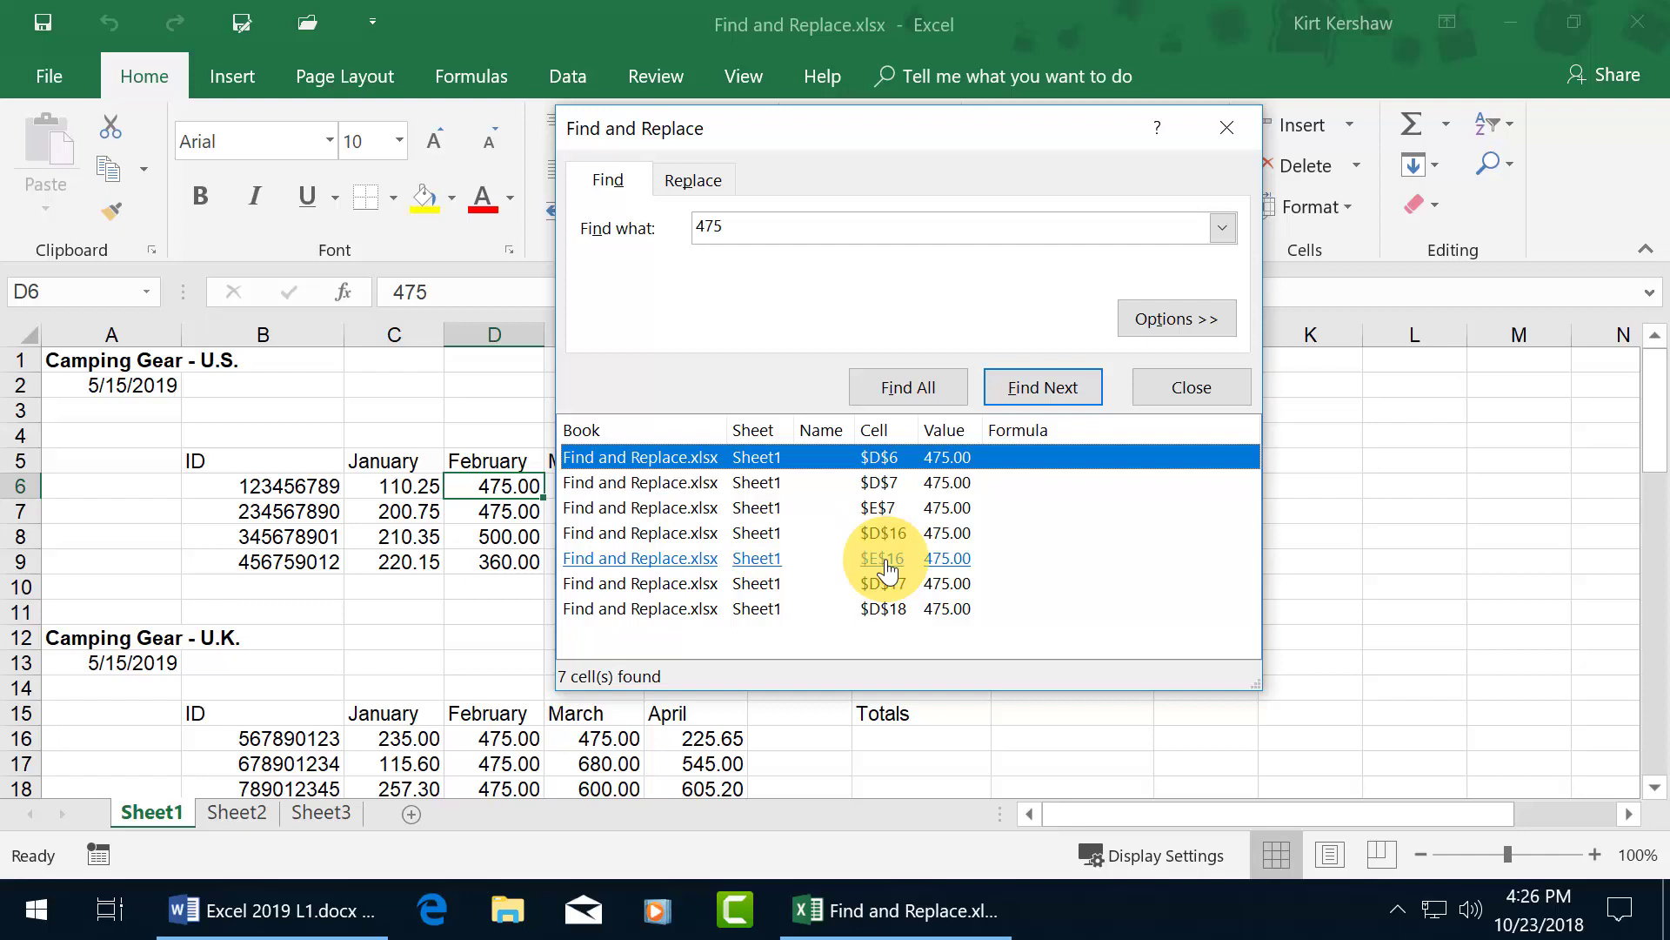
{"action": "left_click", "coordinate": [657, 566]}
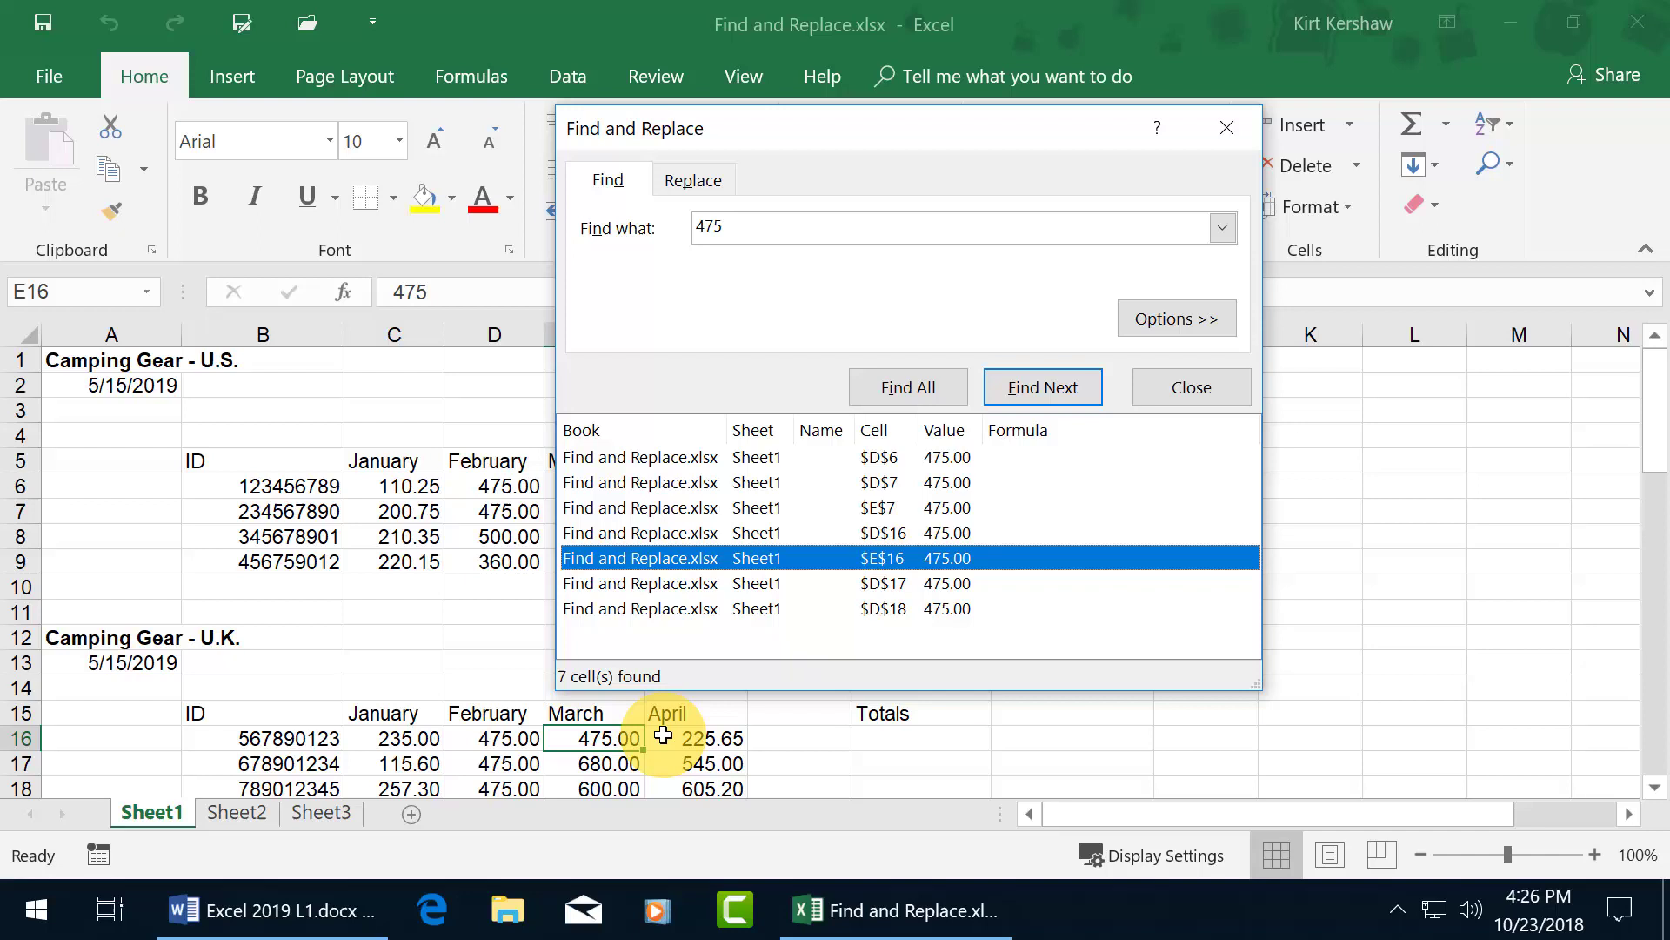
{"action": "left_click", "coordinate": [876, 456]}
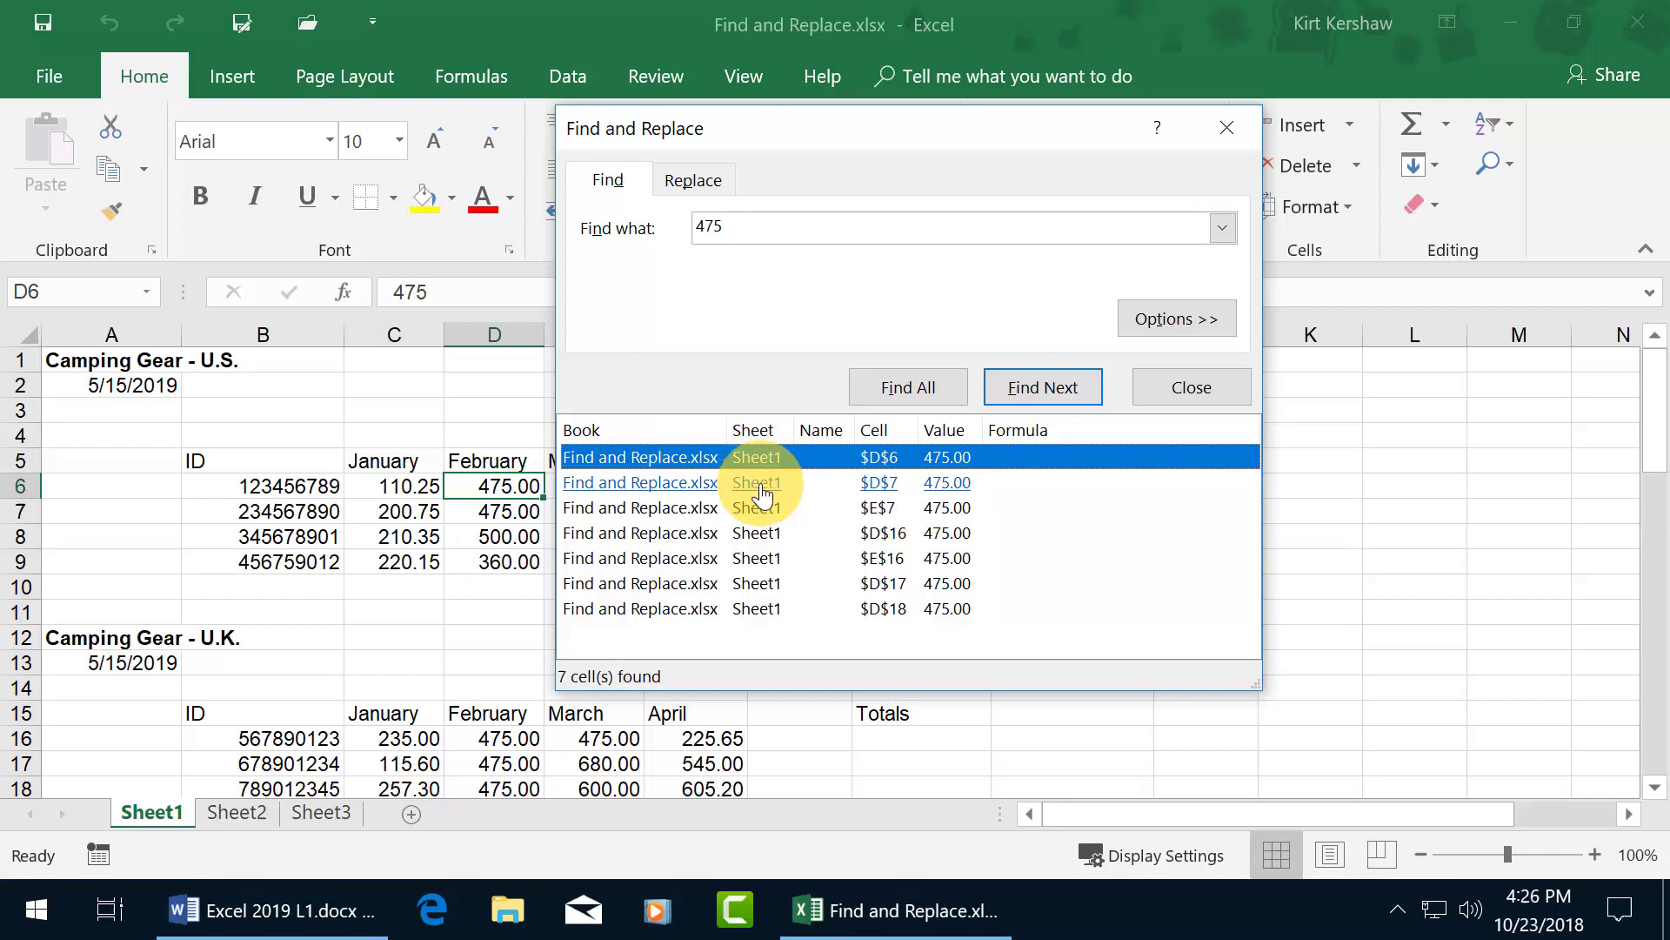
- Replace 475 with 450 in D6 and D7, then replace all remaining matches
{"action": "left_click", "coordinate": [702, 179]}
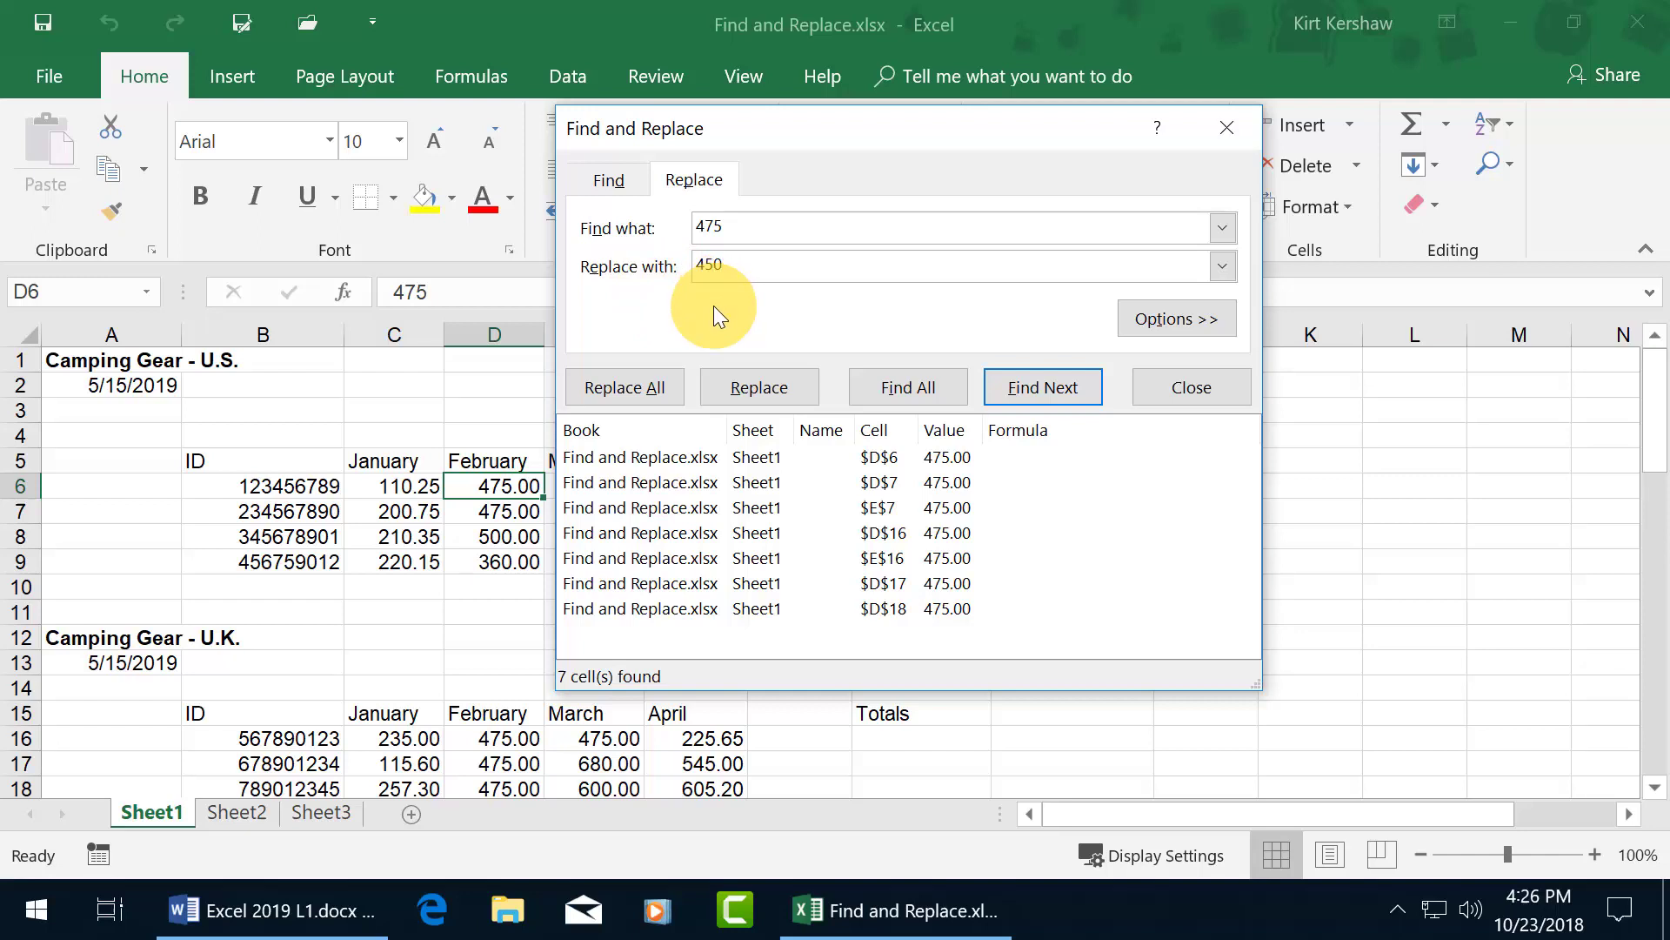
{"action": "left_click", "coordinate": [782, 385]}
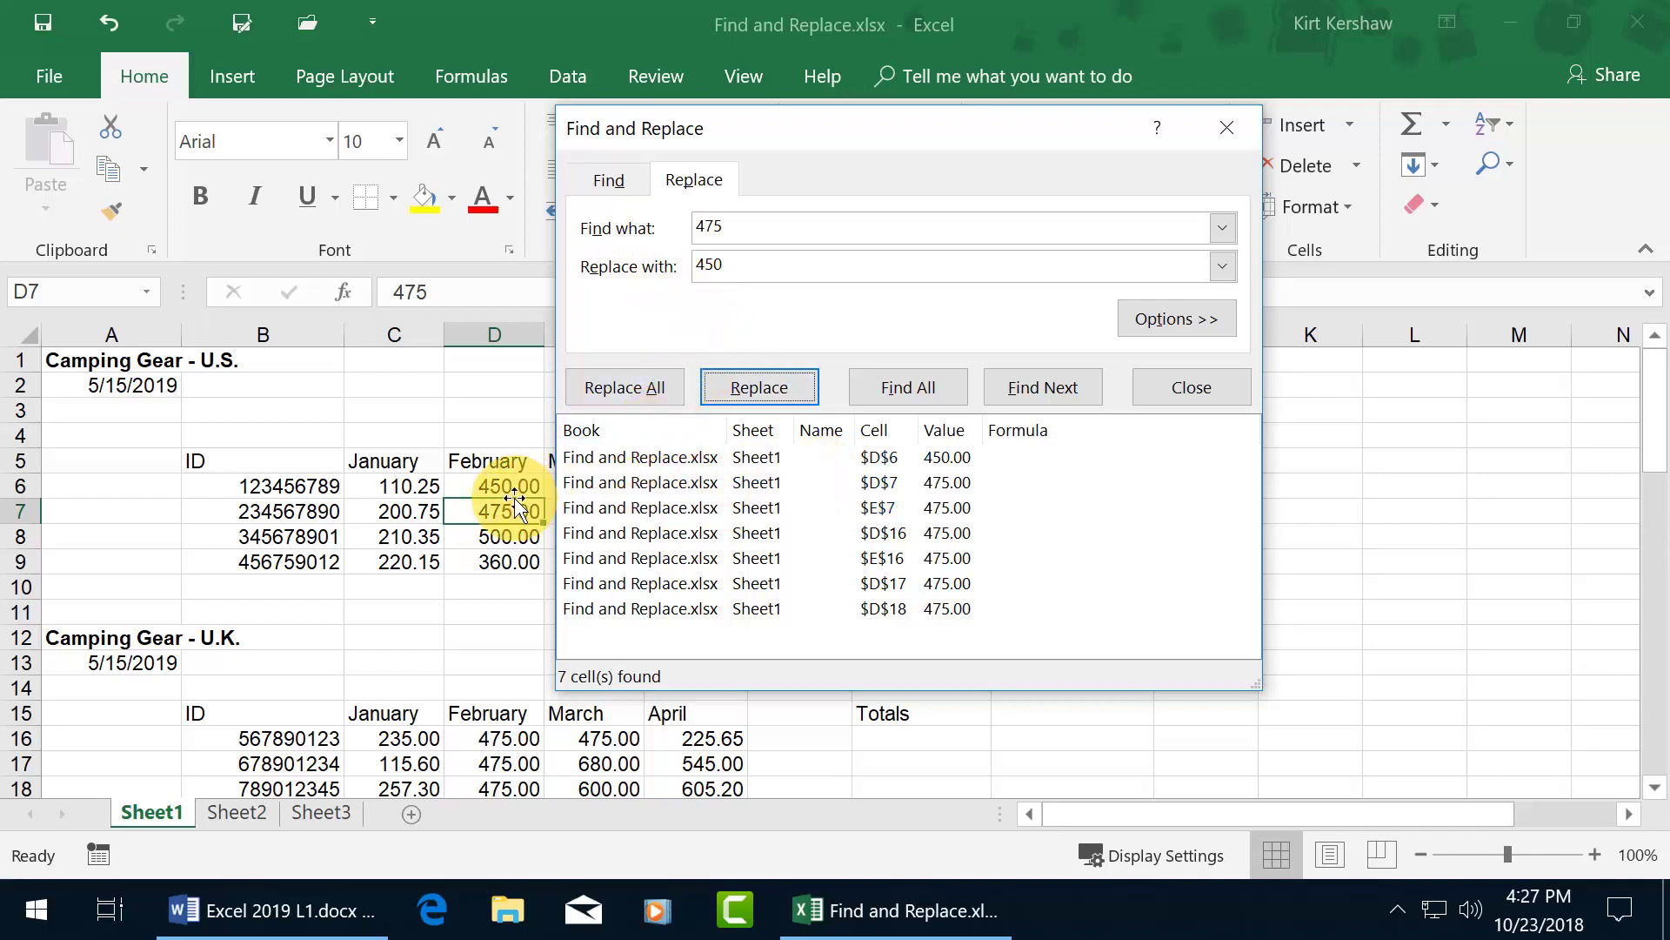
{"action": "left_click", "coordinate": [779, 393]}
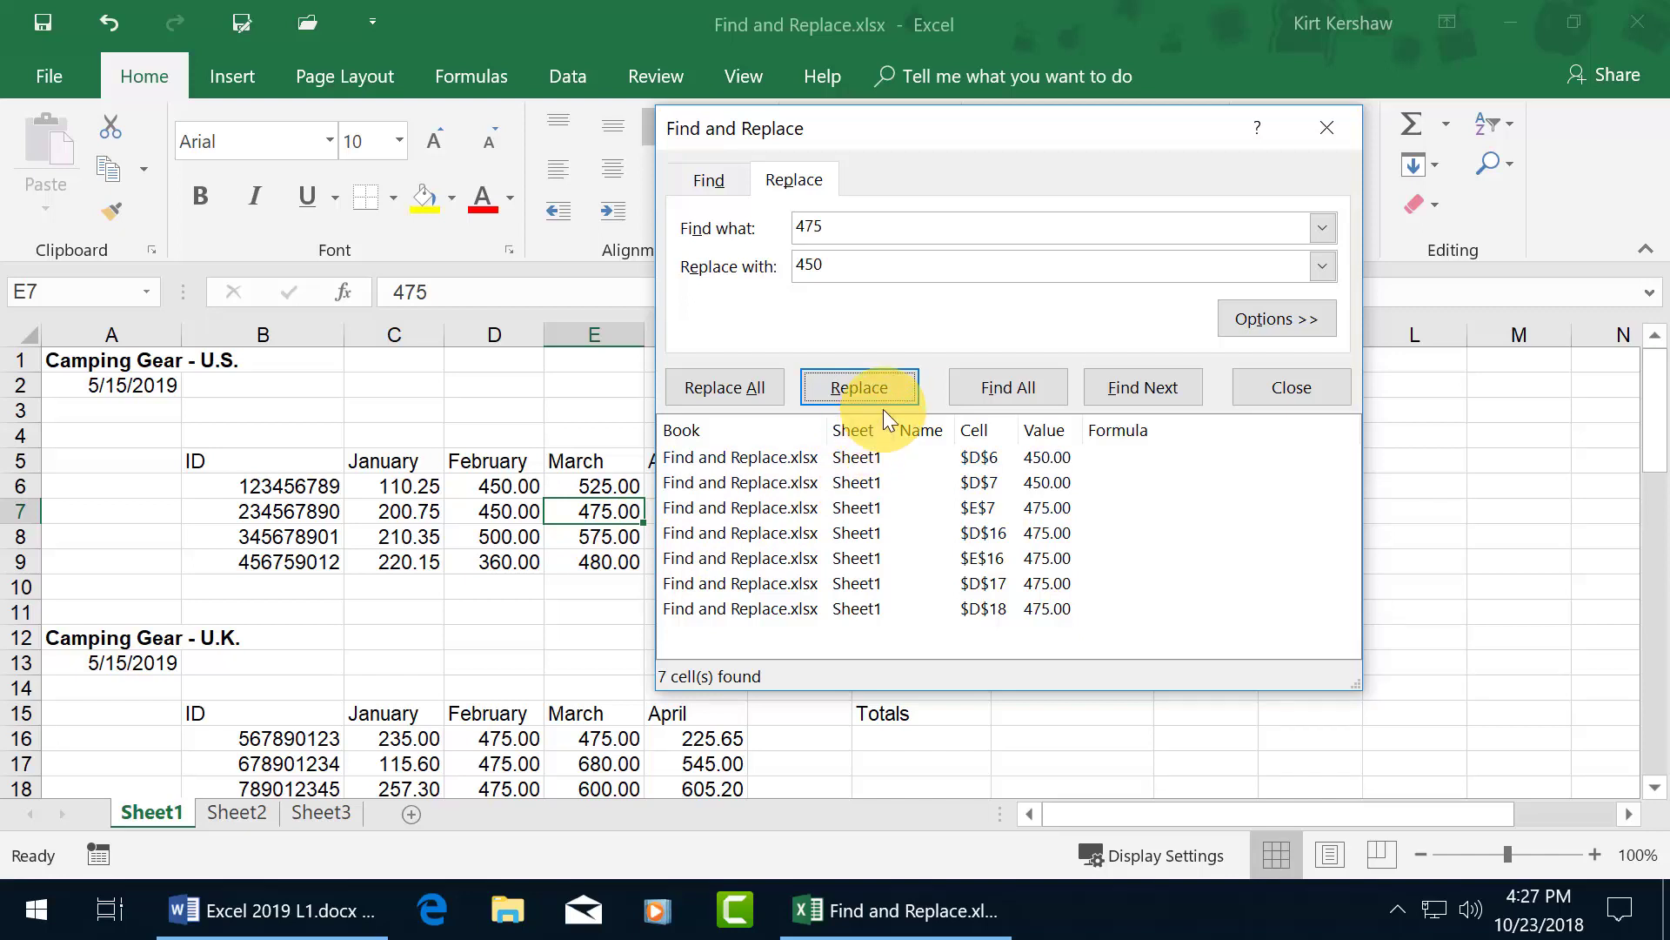
{"action": "left_click", "coordinate": [738, 390]}
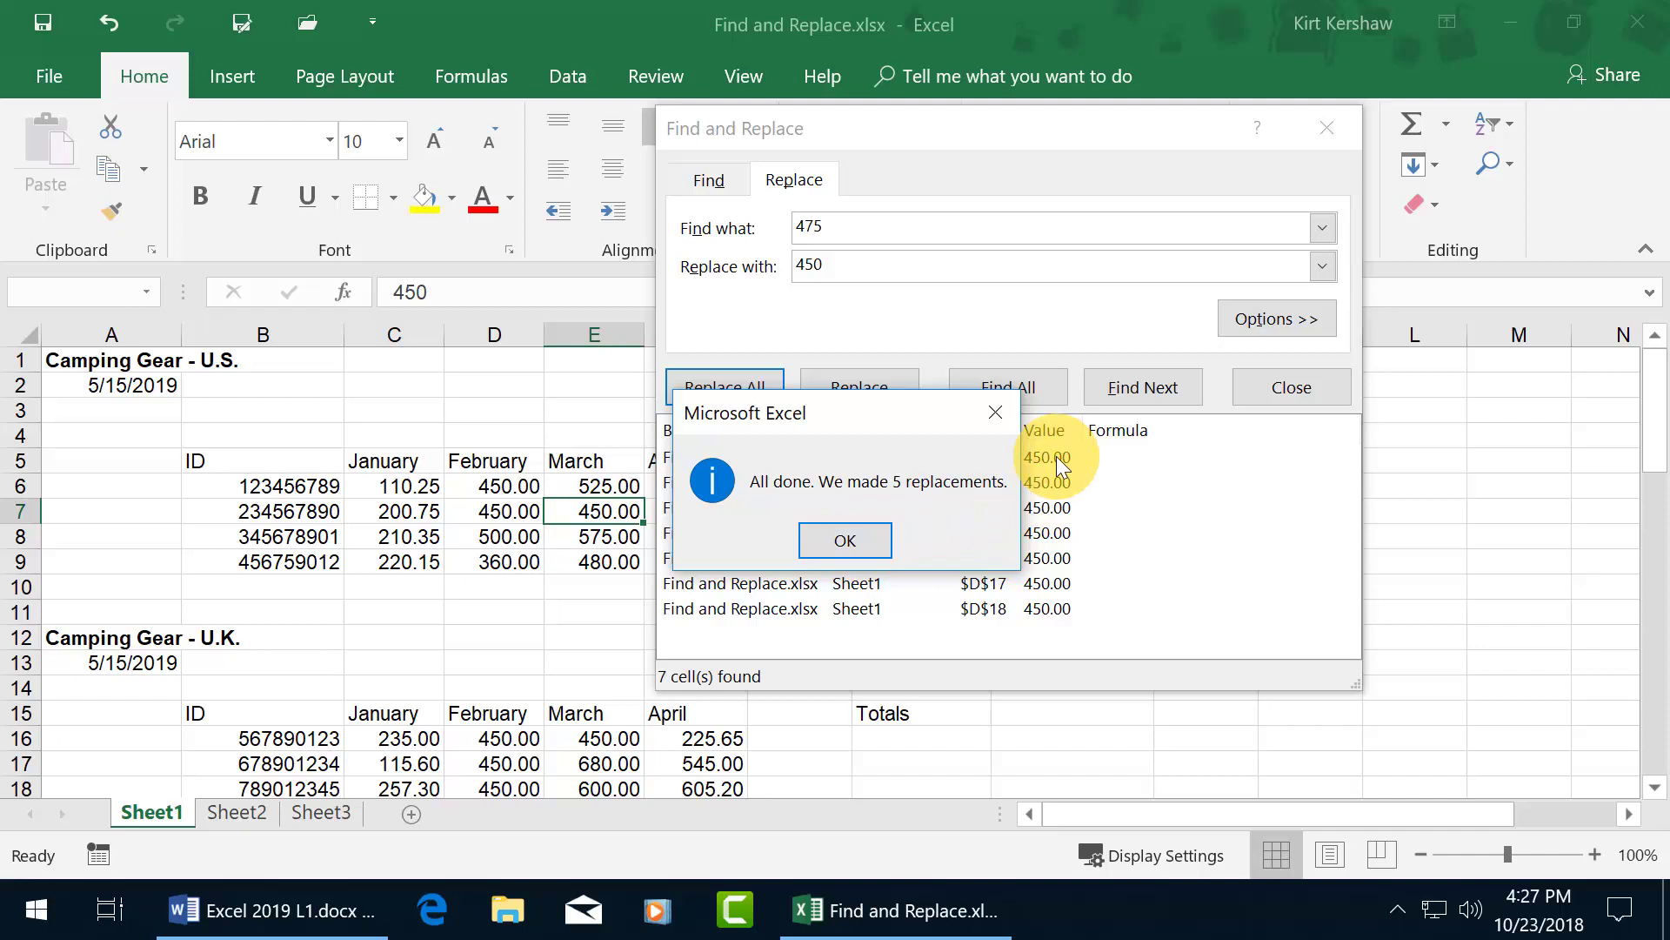
- Dismiss the 5-replacements message, close the dialog, and view Sheet2, Sheet3, then Sheet1
{"action": "left_click", "coordinate": [852, 539]}
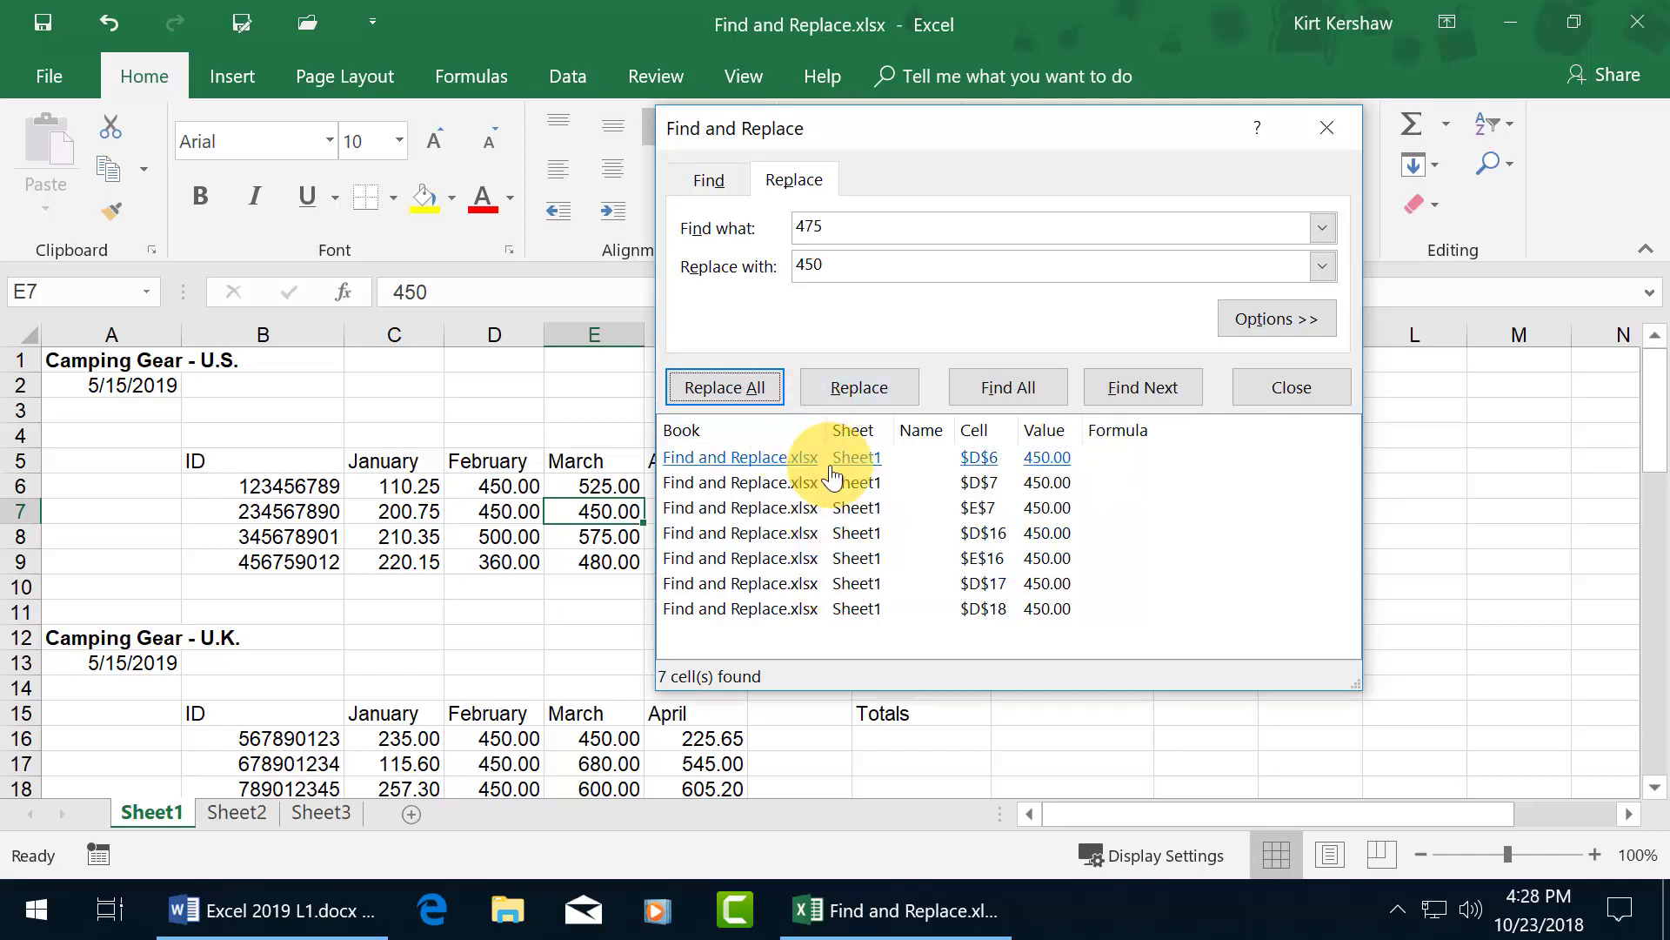
{"action": "left_click", "coordinate": [1328, 128]}
{"action": "left_click", "coordinate": [233, 813]}
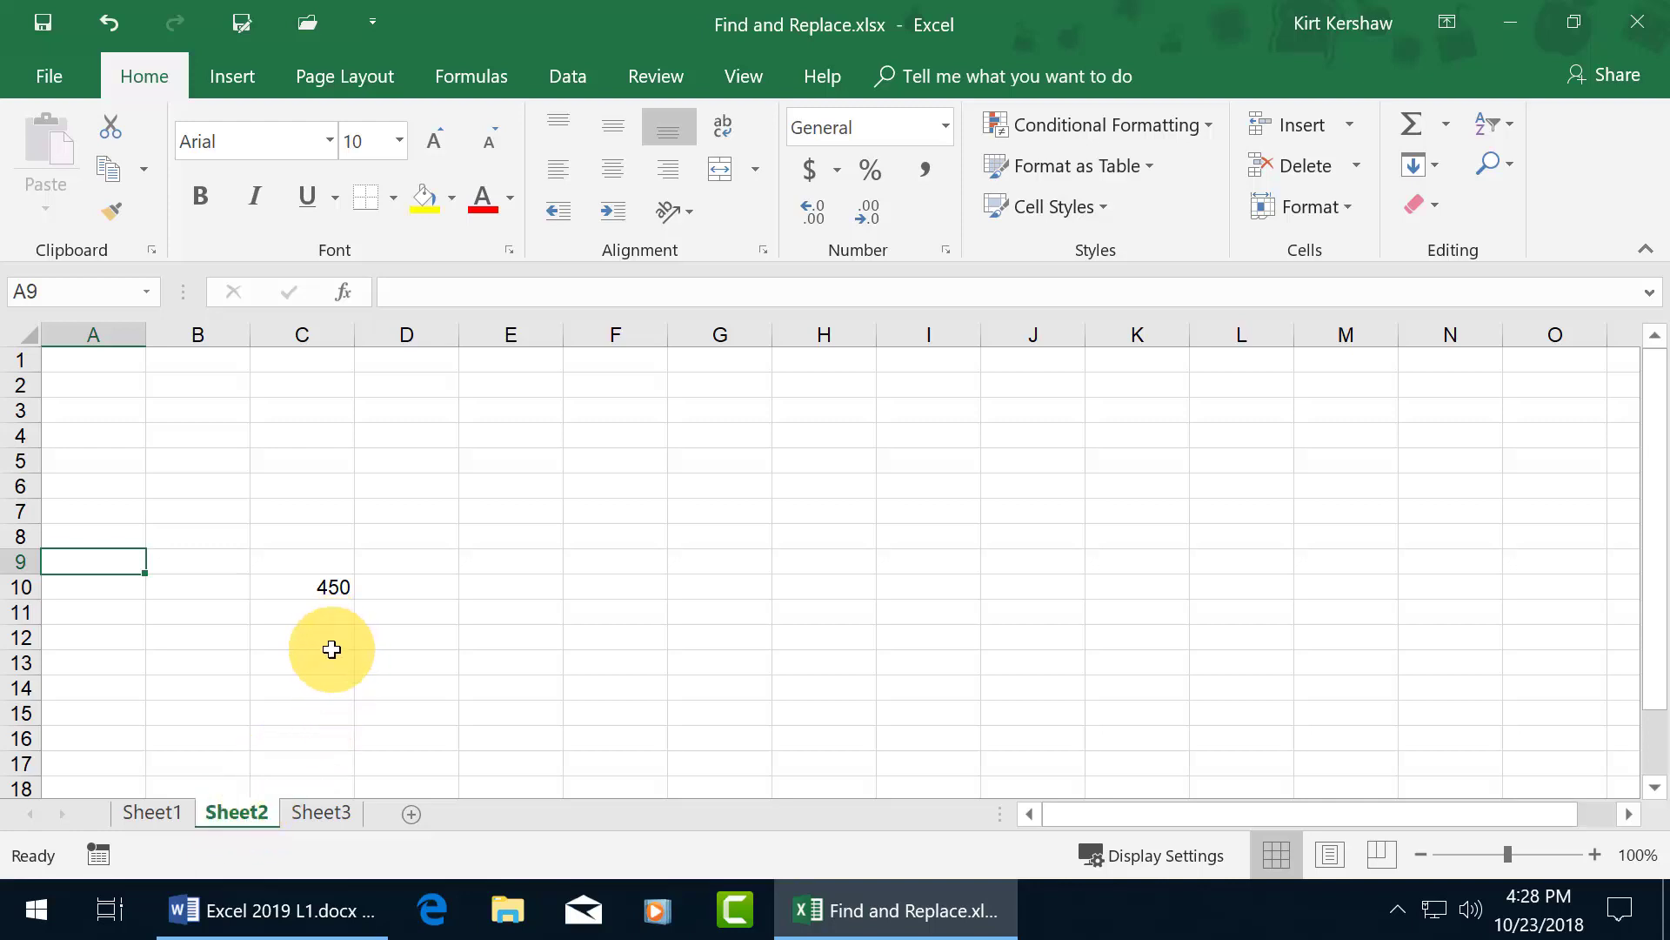
{"action": "left_click", "coordinate": [324, 814]}
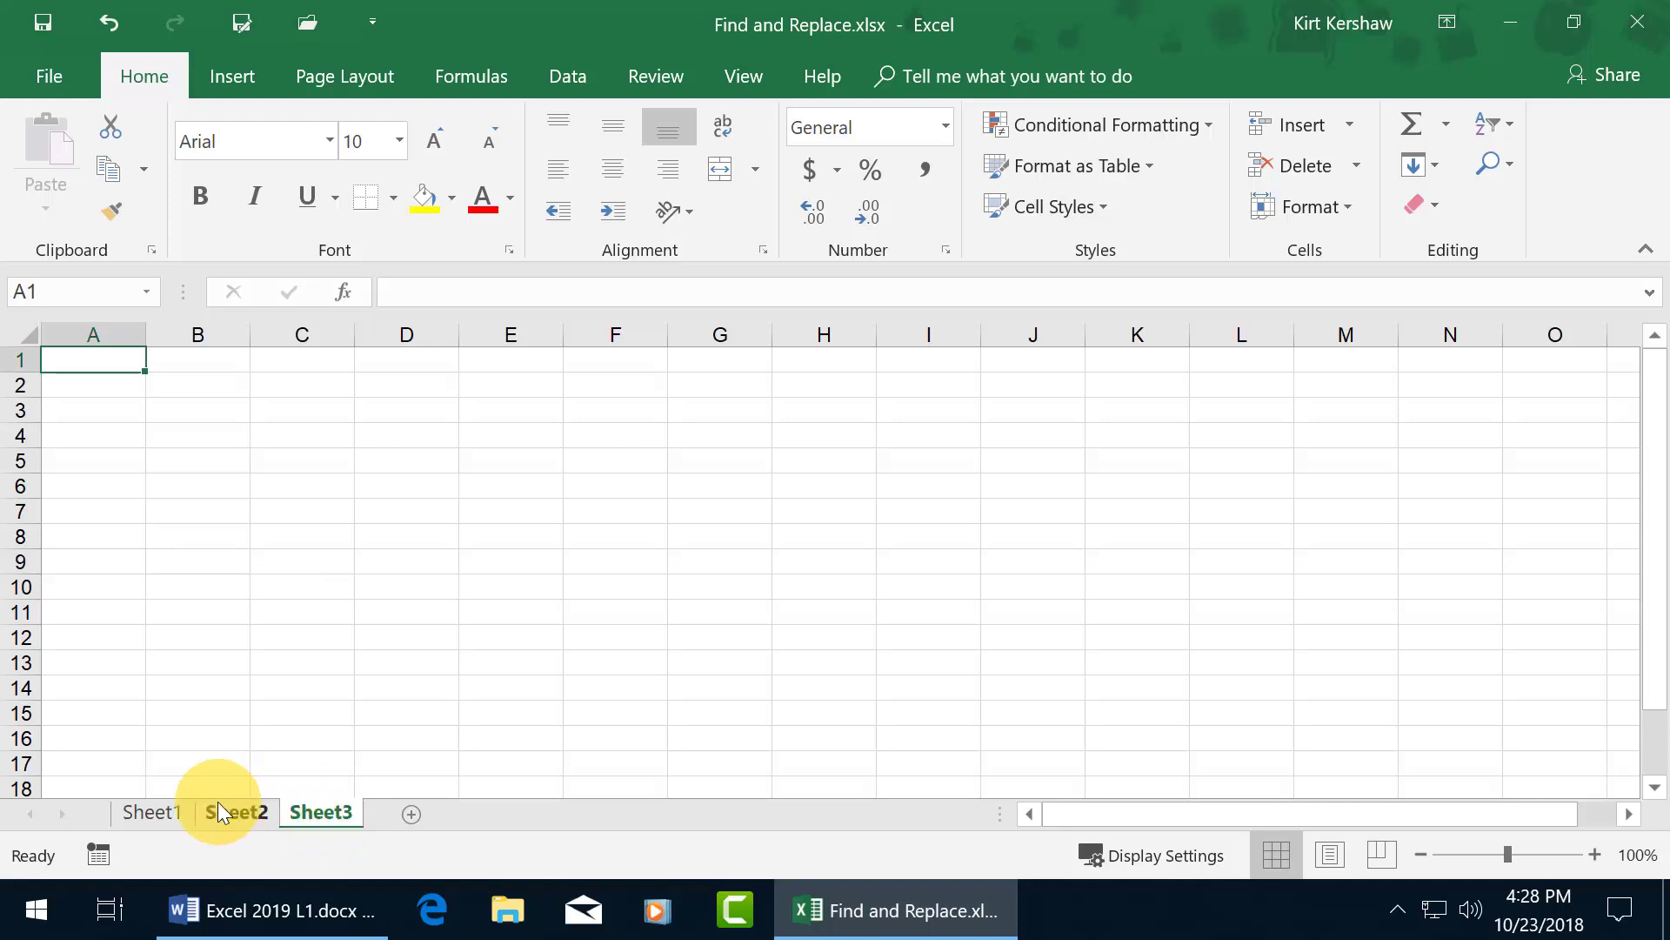
{"action": "left_click", "coordinate": [166, 813]}
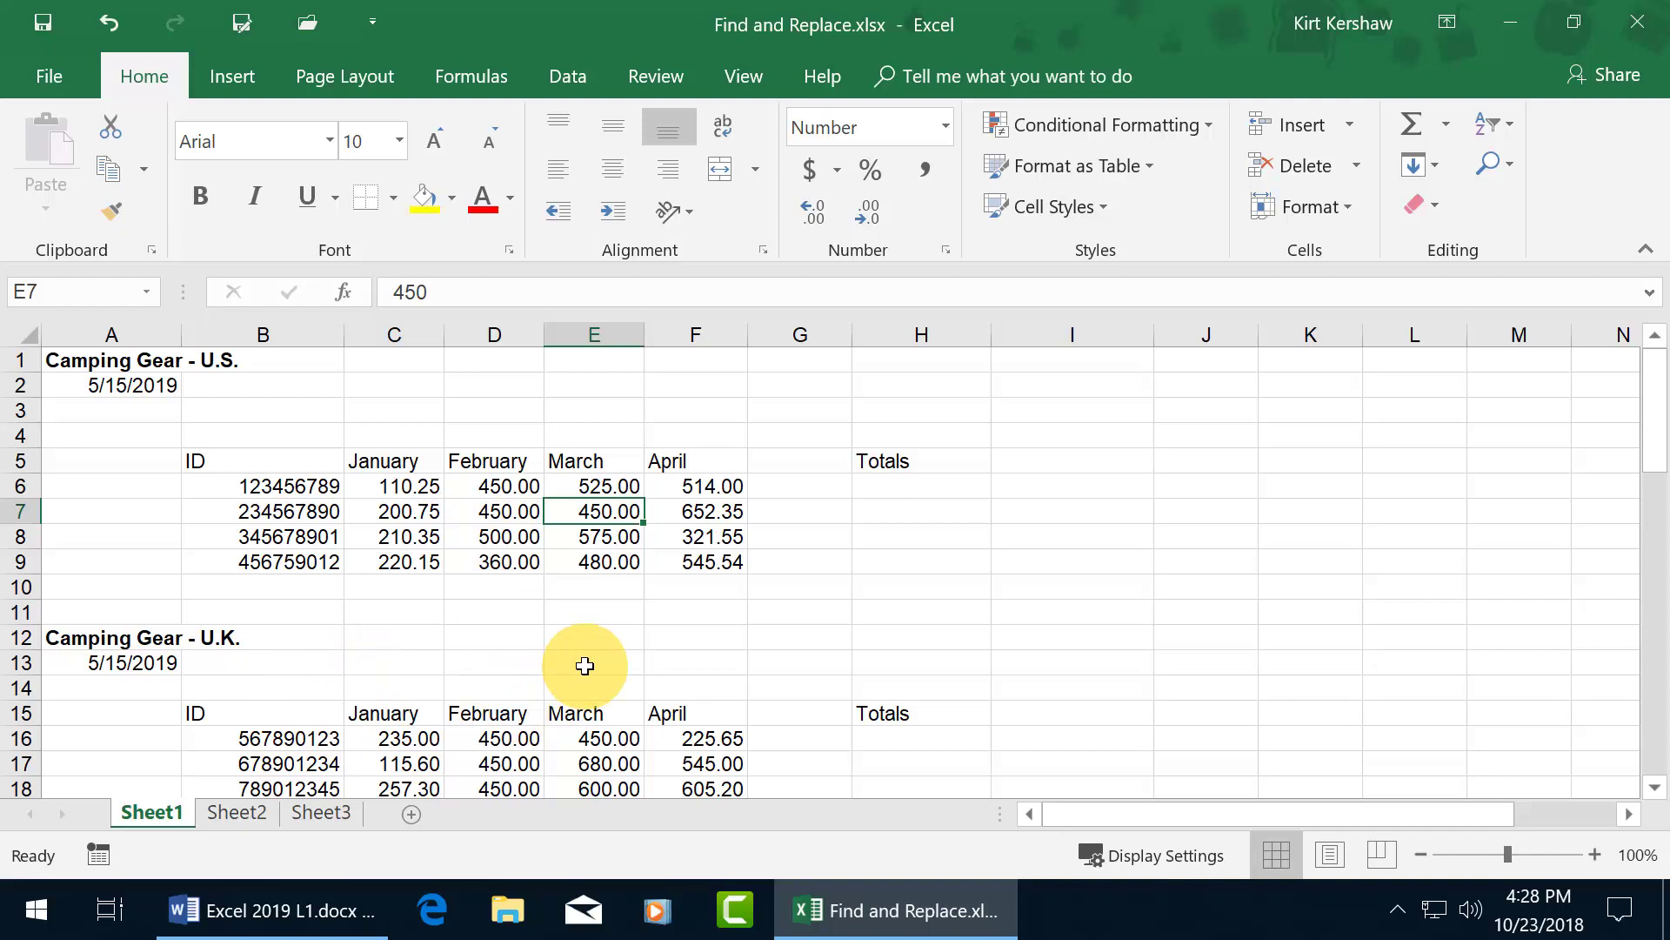
- Reopen Find with 450, show the options, and set Within to Workbook
{"action": "key", "text": "ctrl+f"}
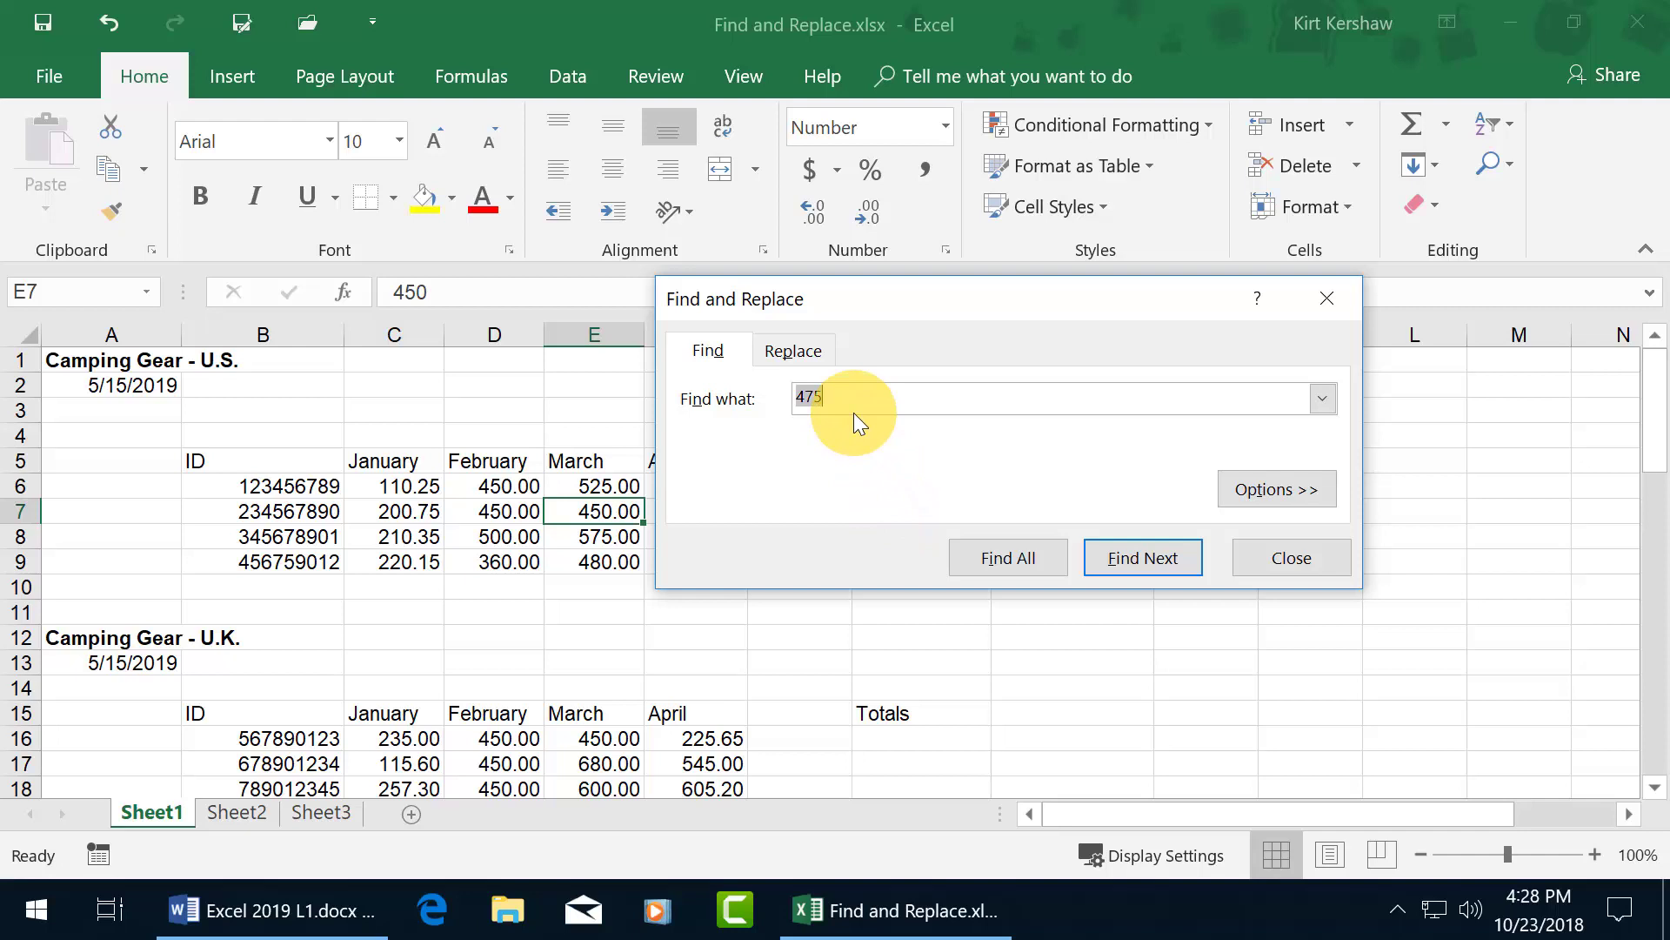
{"action": "type", "text": "450"}
{"action": "left_click", "coordinate": [1281, 487]}
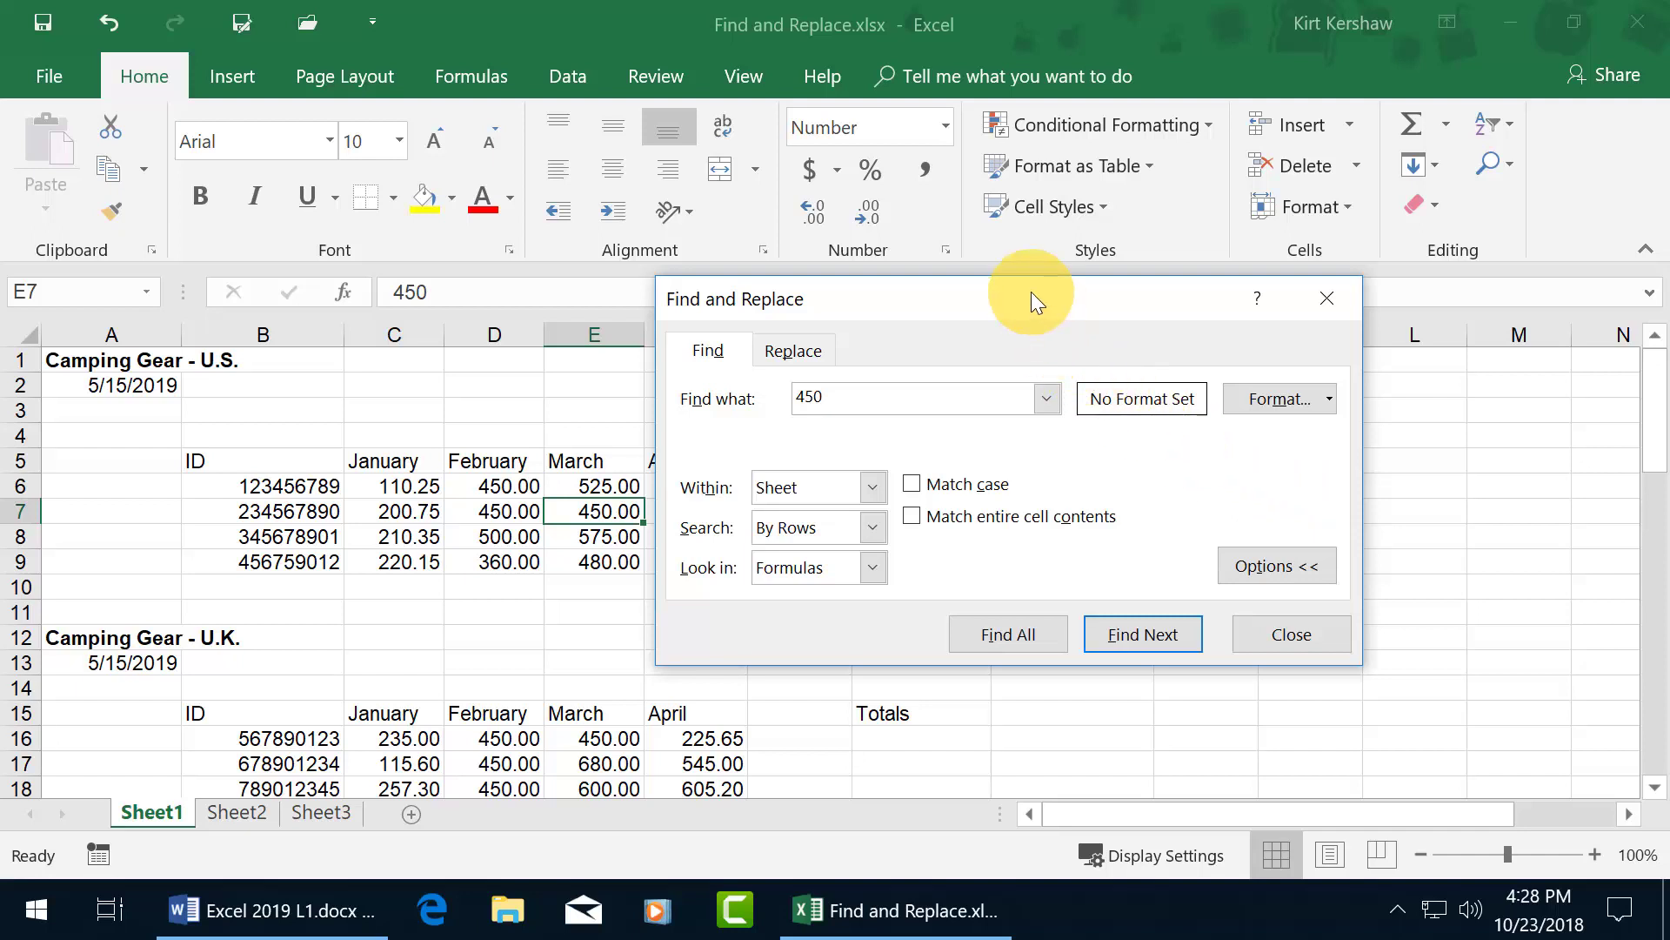
{"action": "left_click_drag", "start_coordinate": [1032, 294], "coordinate": [809, 241]}
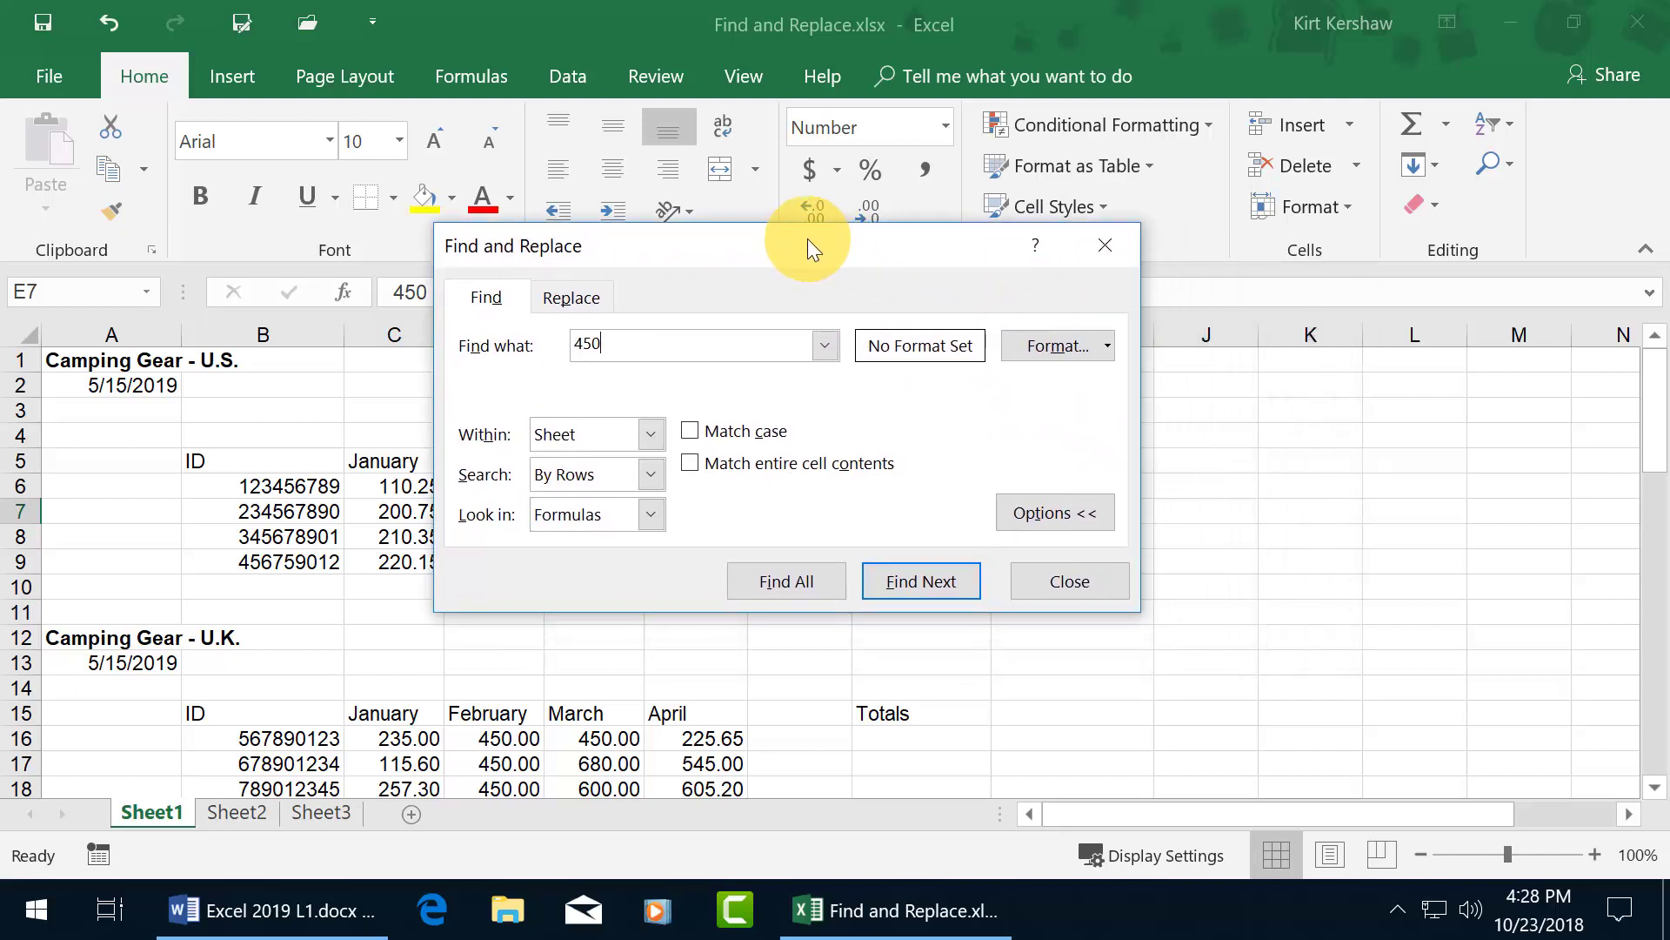
{"action": "left_click", "coordinate": [649, 435]}
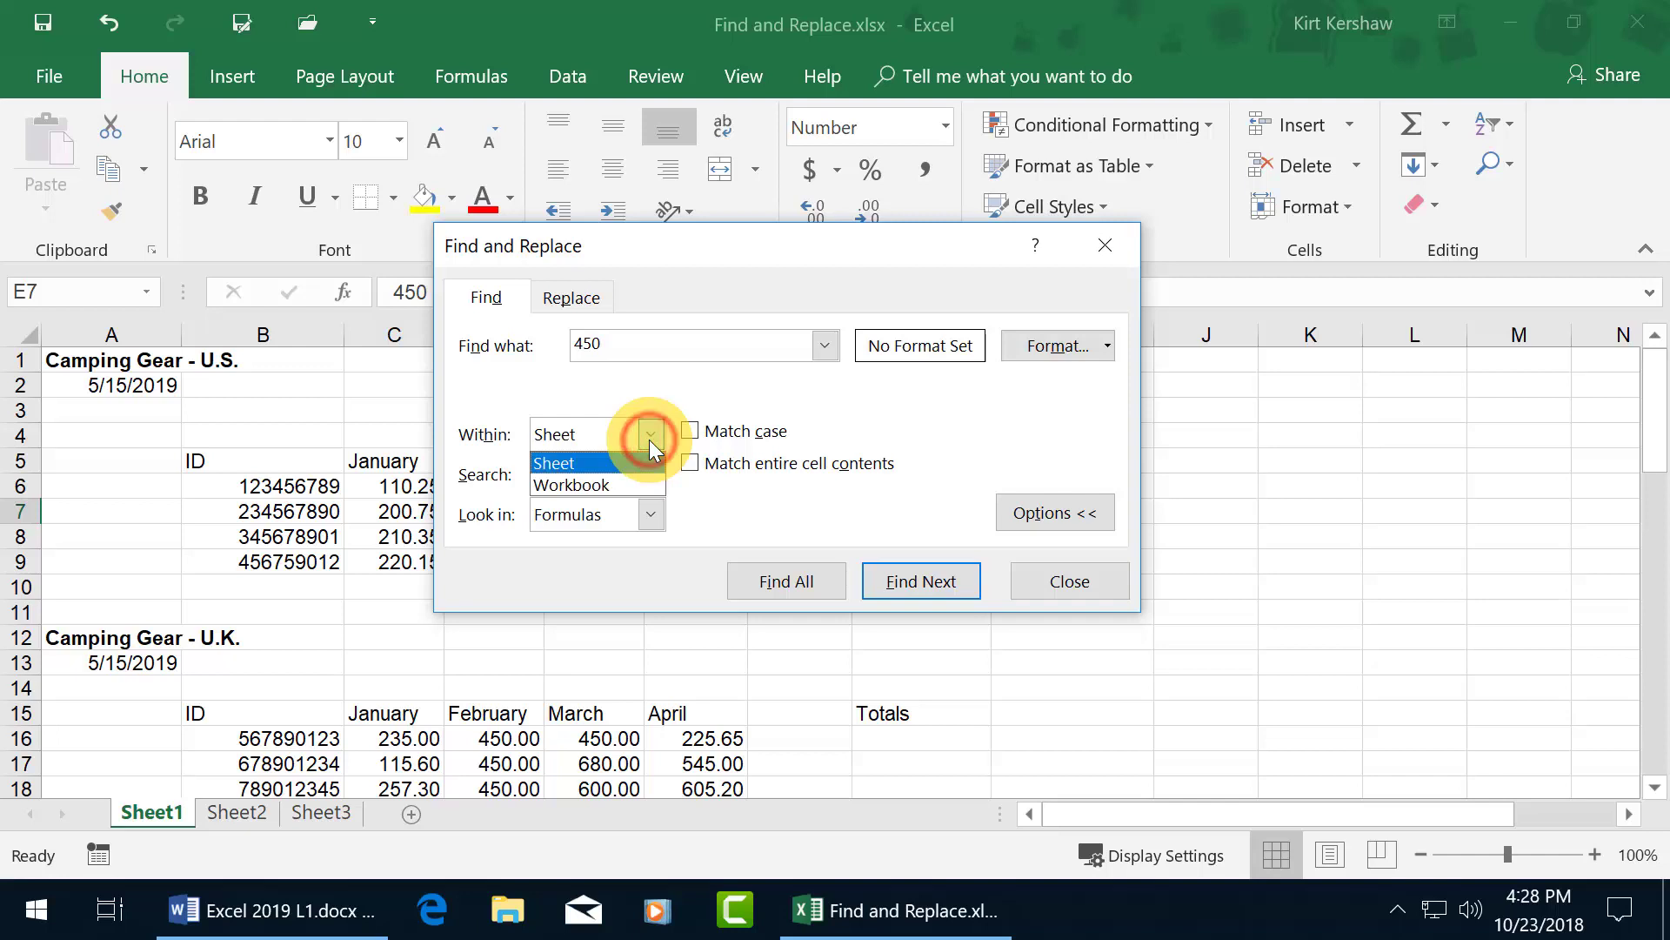
{"action": "left_click", "coordinate": [625, 485]}
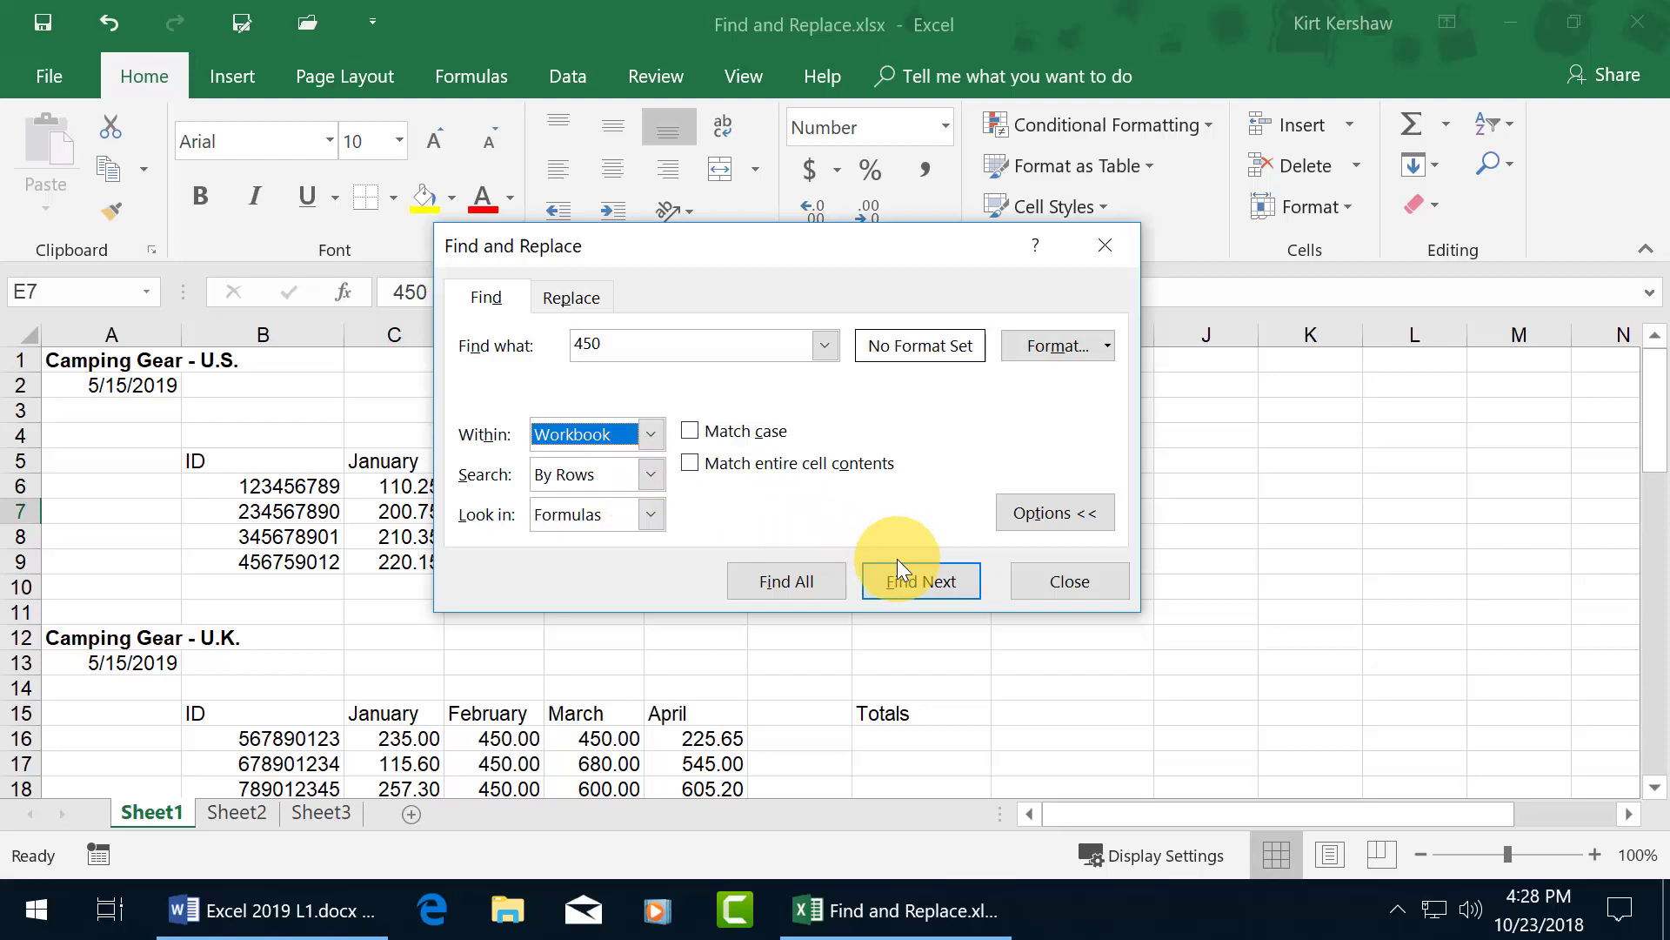
- List all eight 450 matches in the workbook, then jump to Sheet2 C10 and back to D6
{"action": "left_click", "coordinate": [801, 580]}
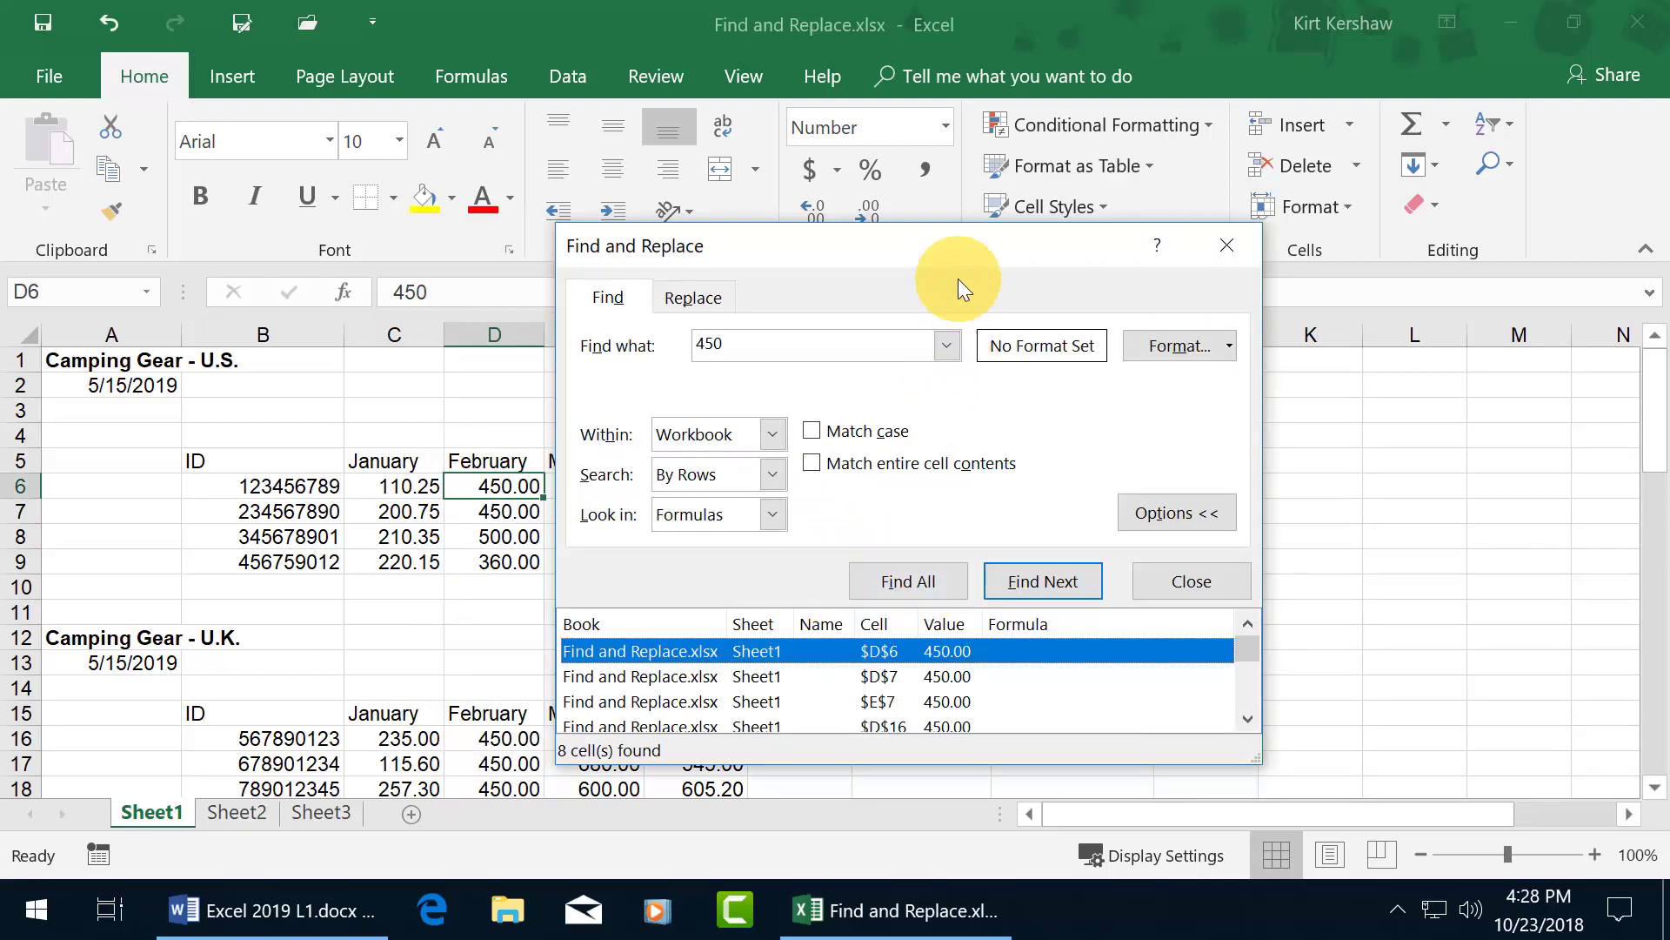
{"action": "left_click_drag", "start_coordinate": [931, 242], "coordinate": [848, 65]}
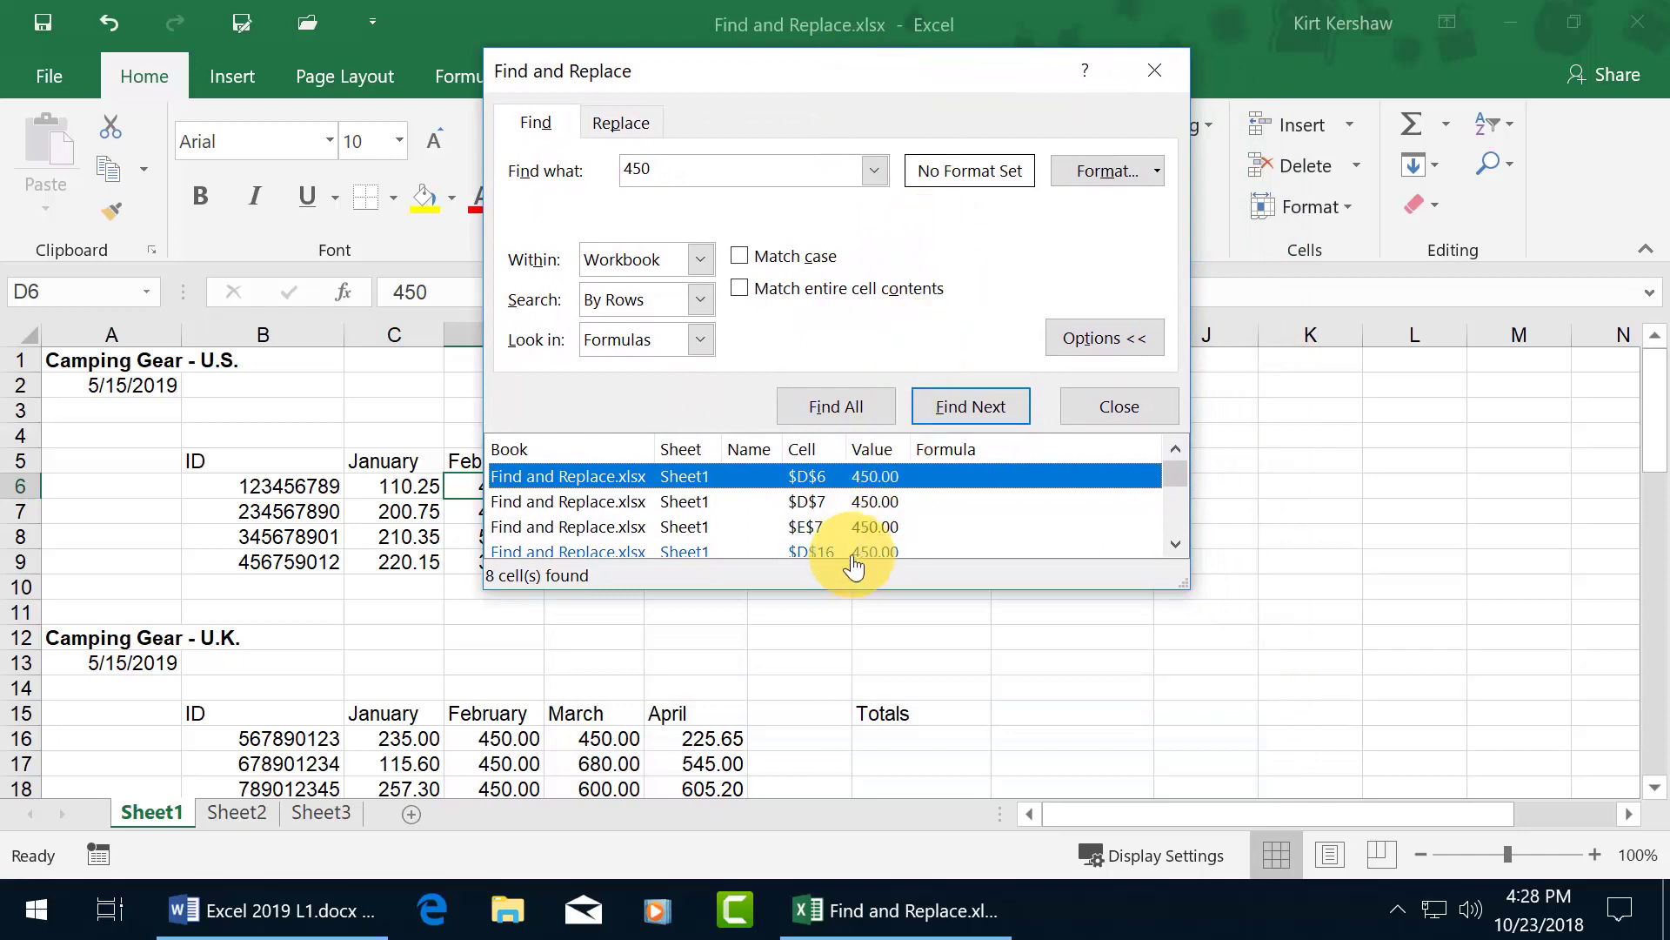
{"action": "left_click_drag", "start_coordinate": [842, 590], "coordinate": [850, 736]}
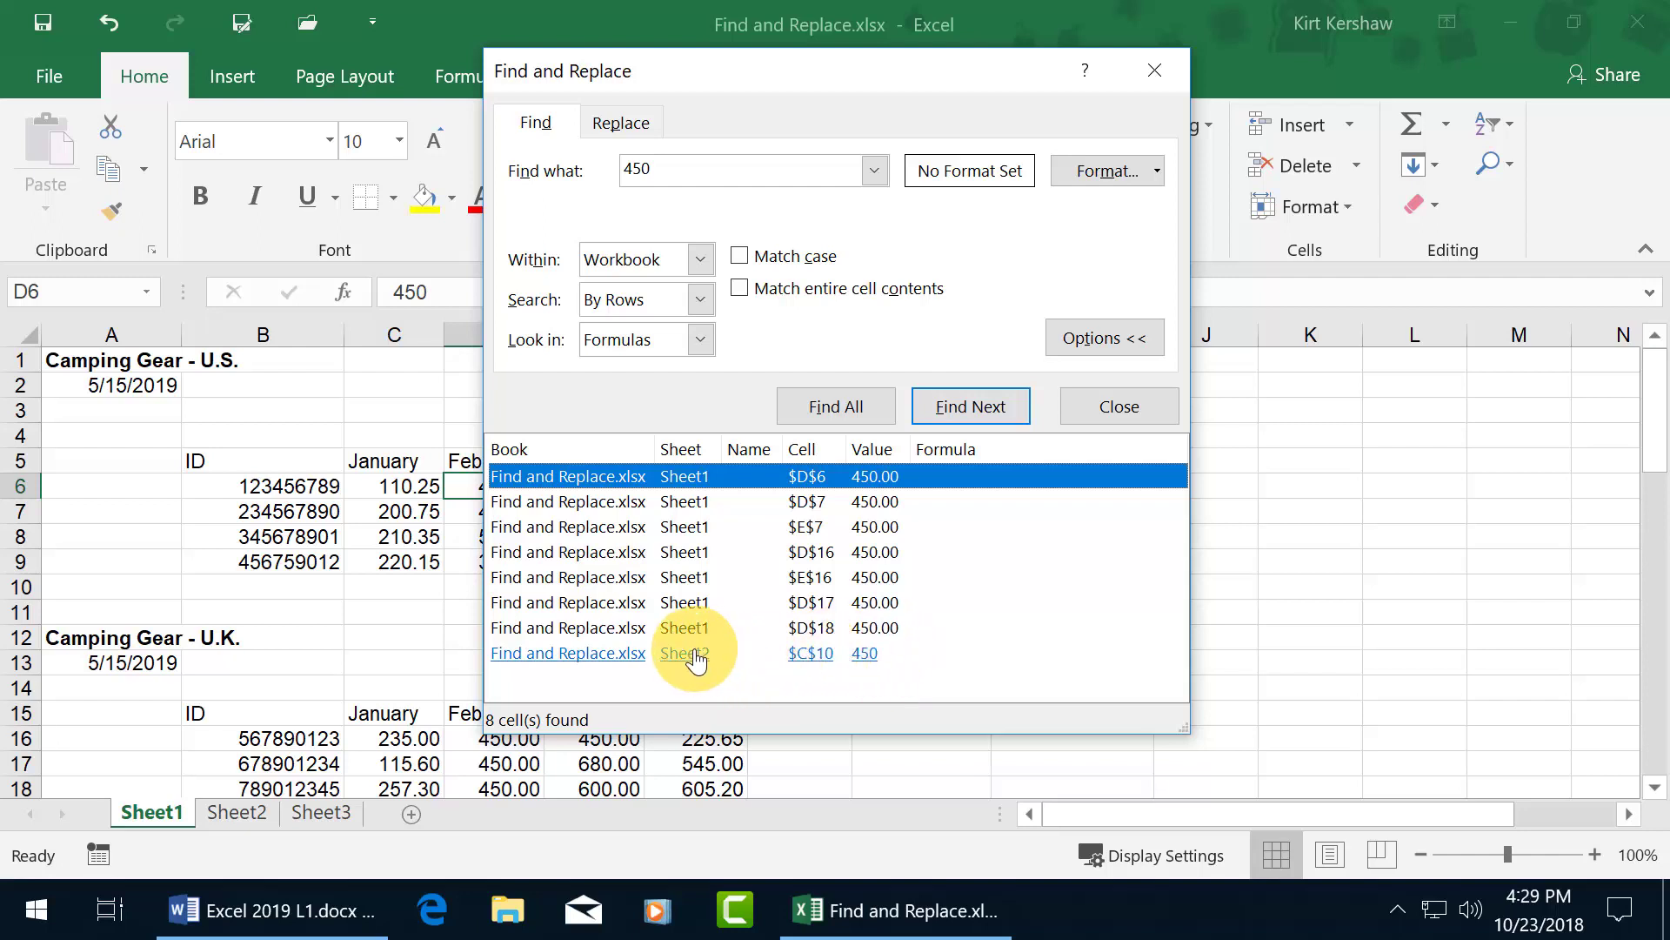
{"action": "left_click", "coordinate": [600, 652]}
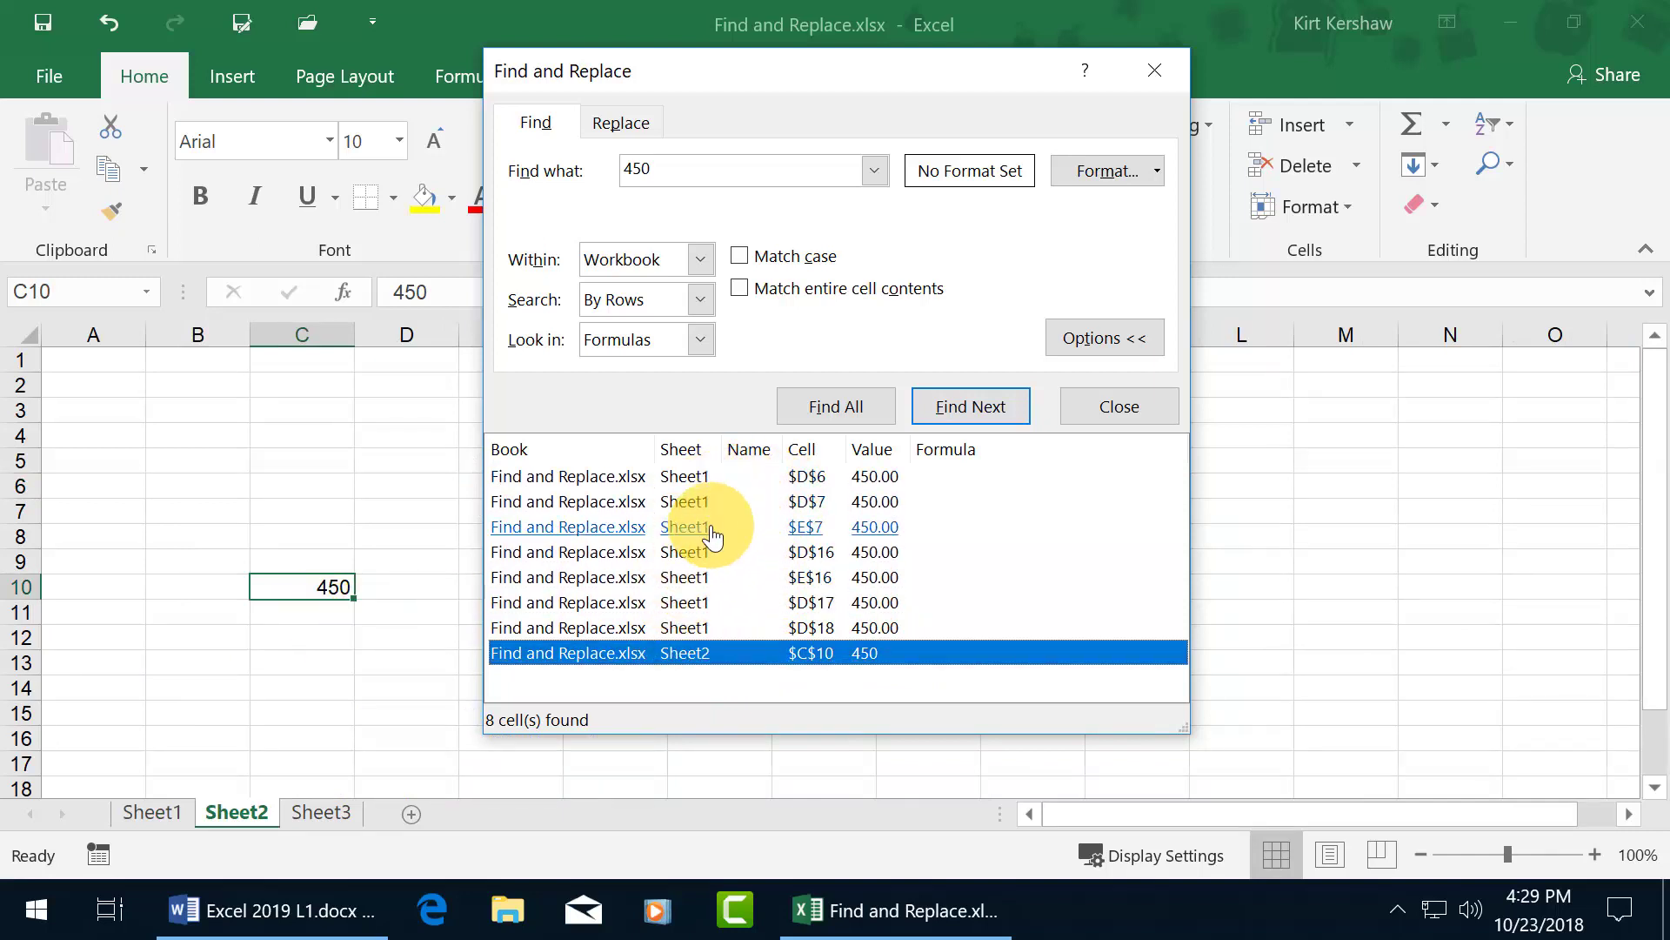
{"action": "left_click", "coordinate": [801, 476]}
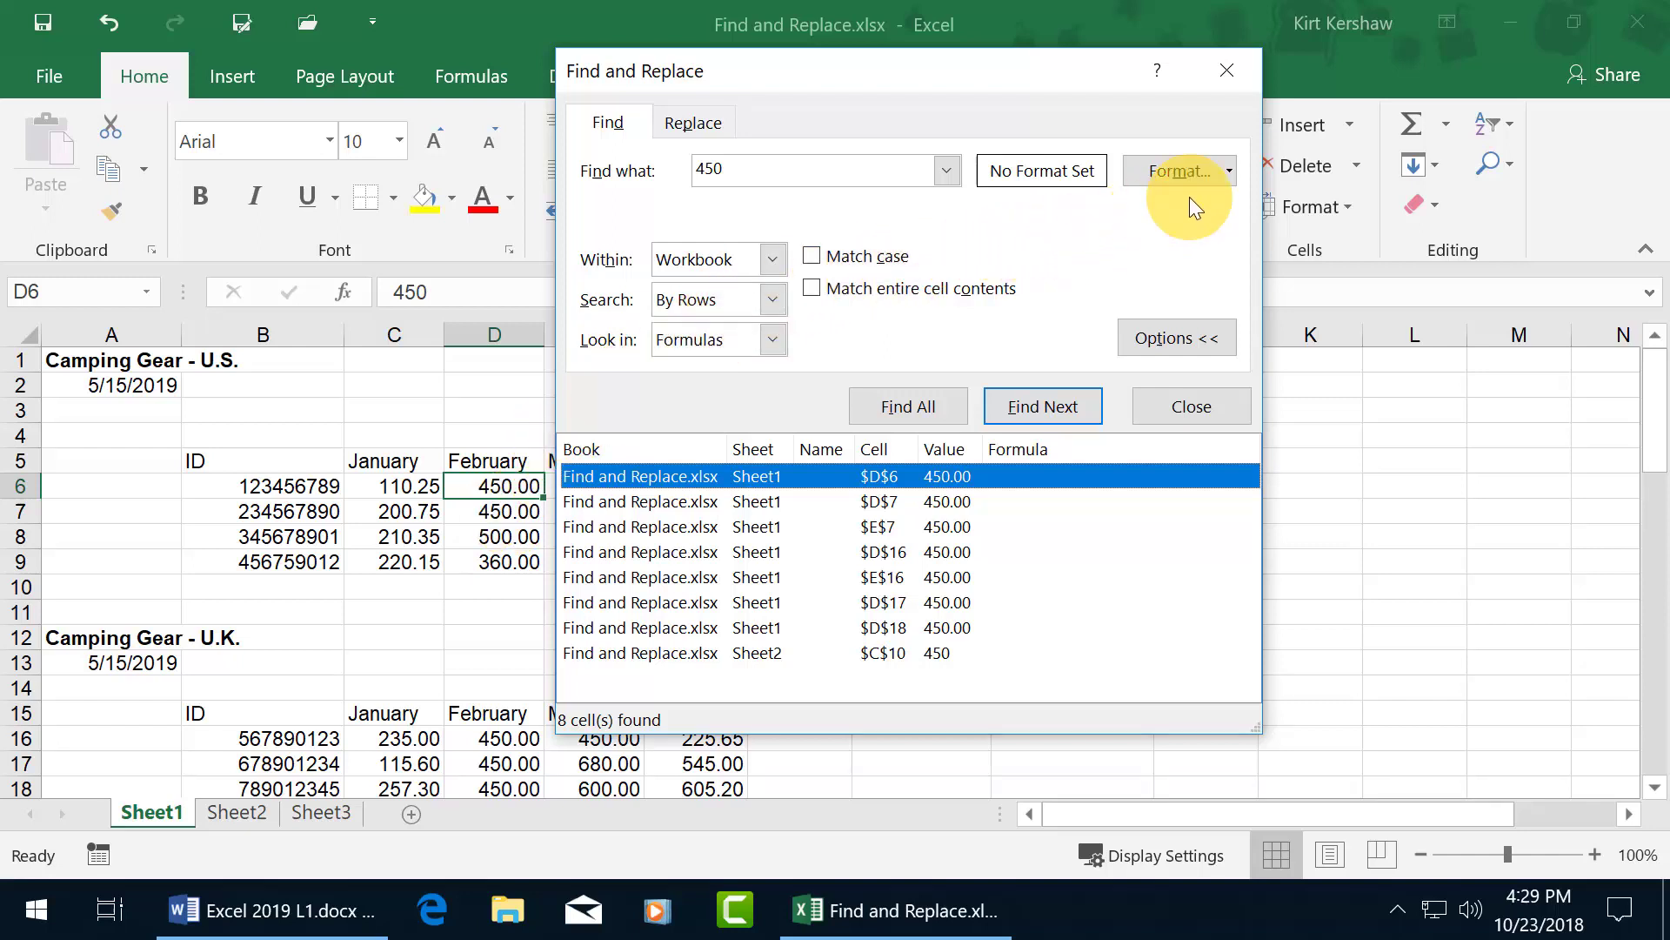
- Add a Bold font format condition to the 450 search and run it, which finds nothing
{"action": "left_click", "coordinate": [1230, 171]}
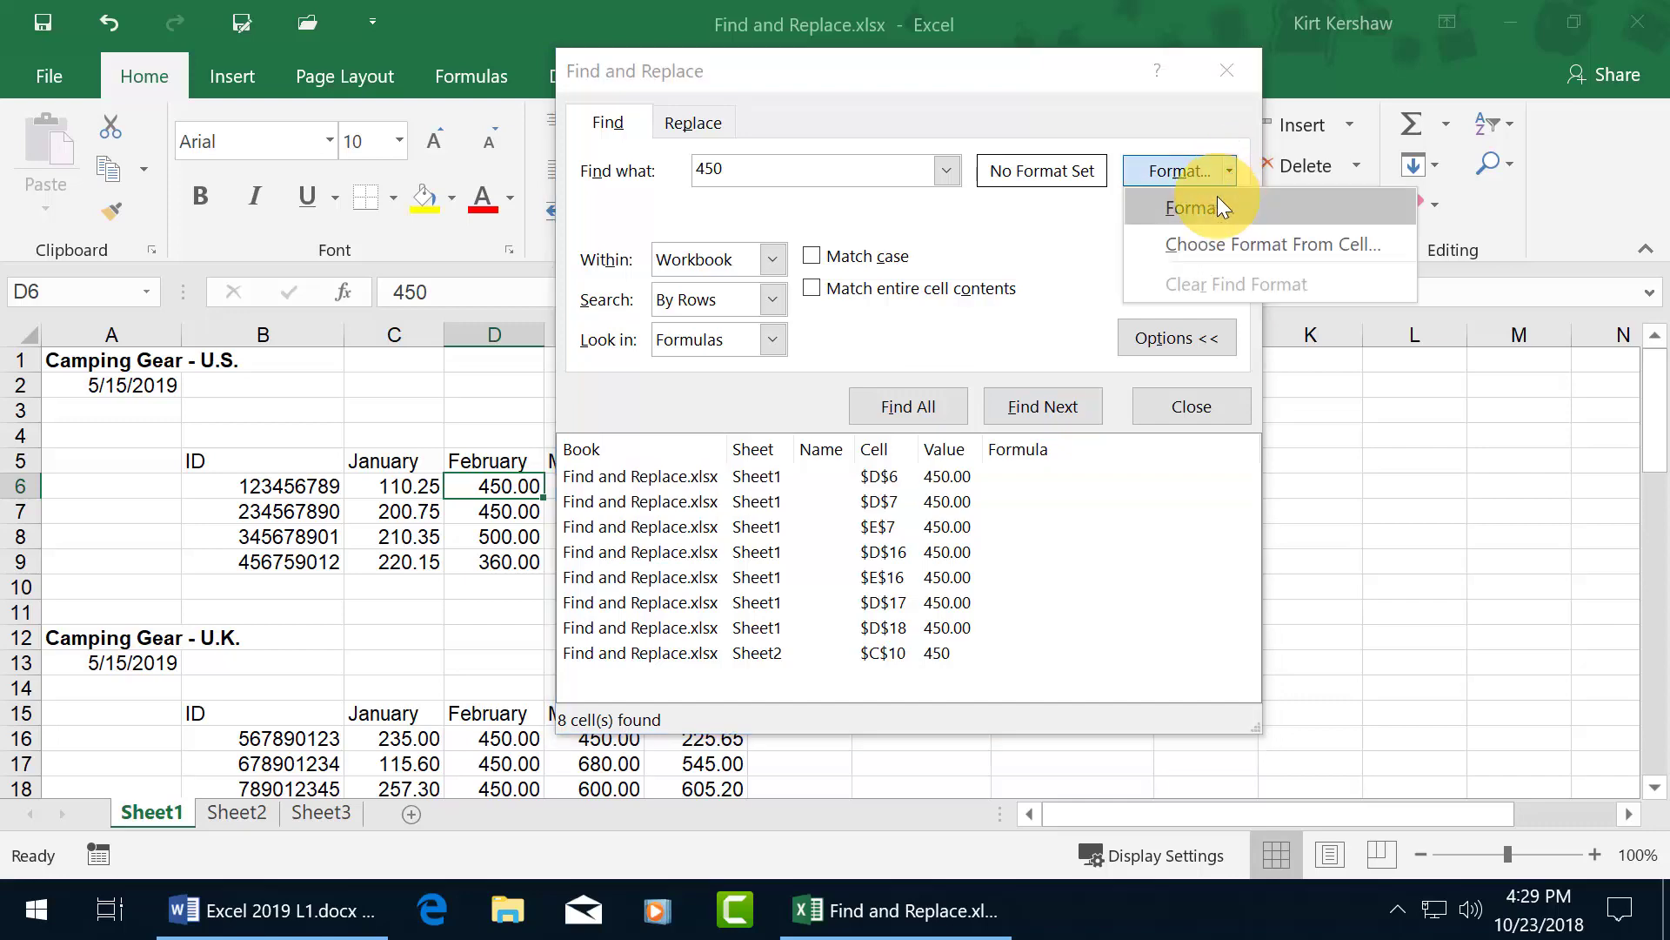
{"action": "left_click", "coordinate": [1213, 206]}
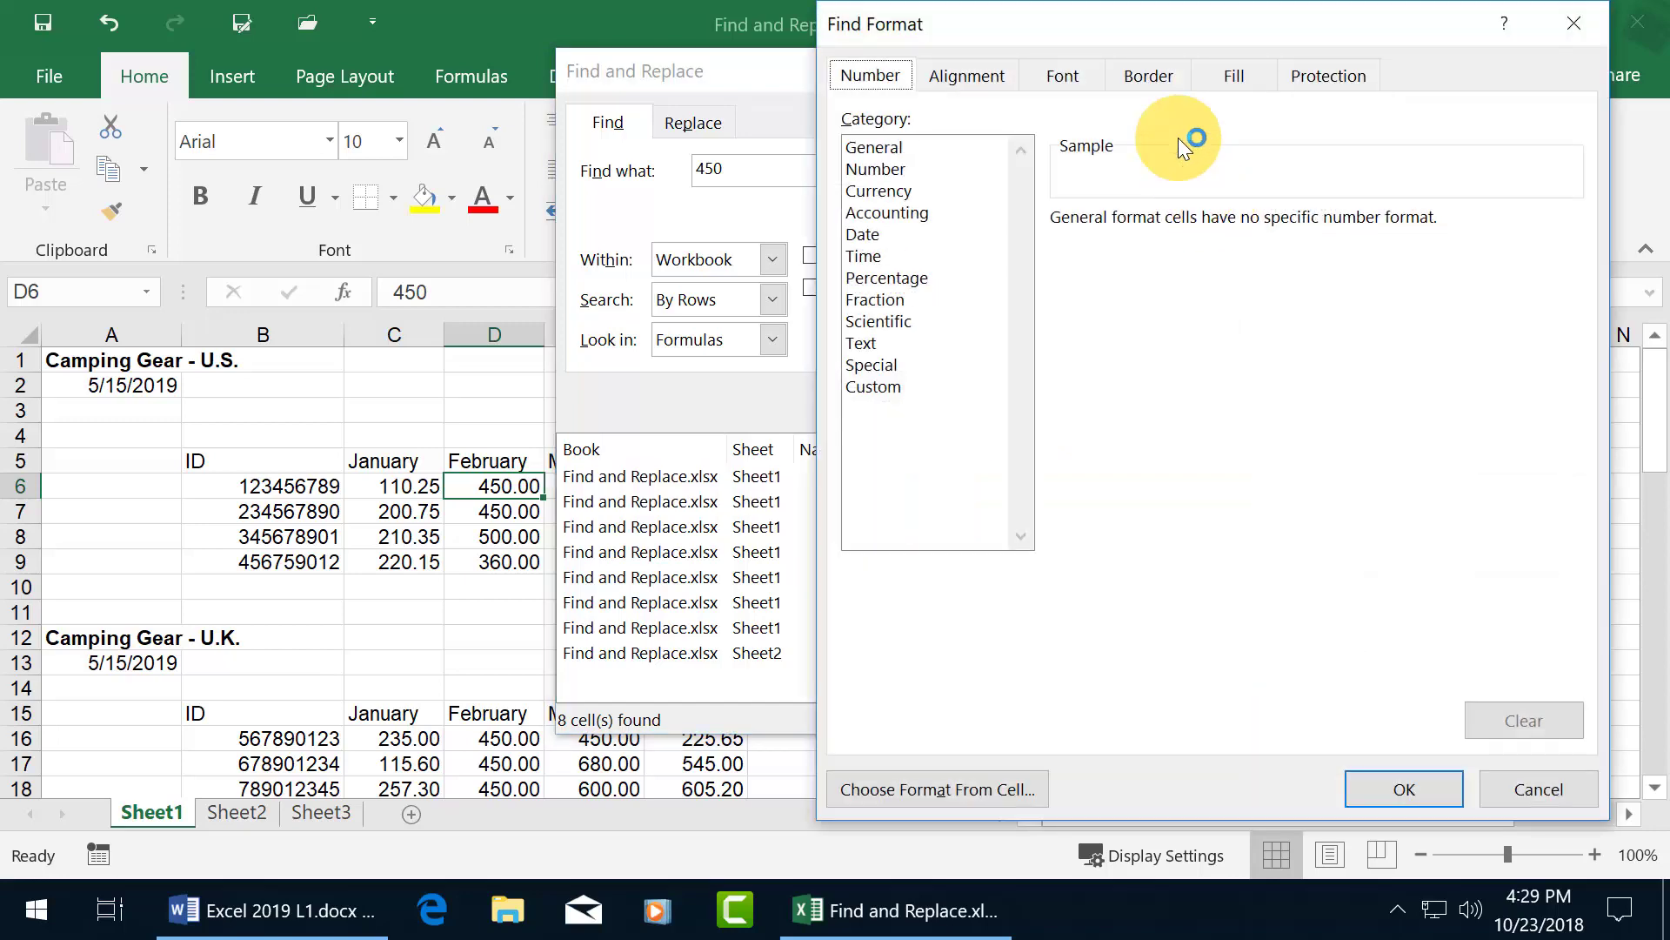
{"action": "left_click_drag", "start_coordinate": [1150, 12], "coordinate": [663, 76]}
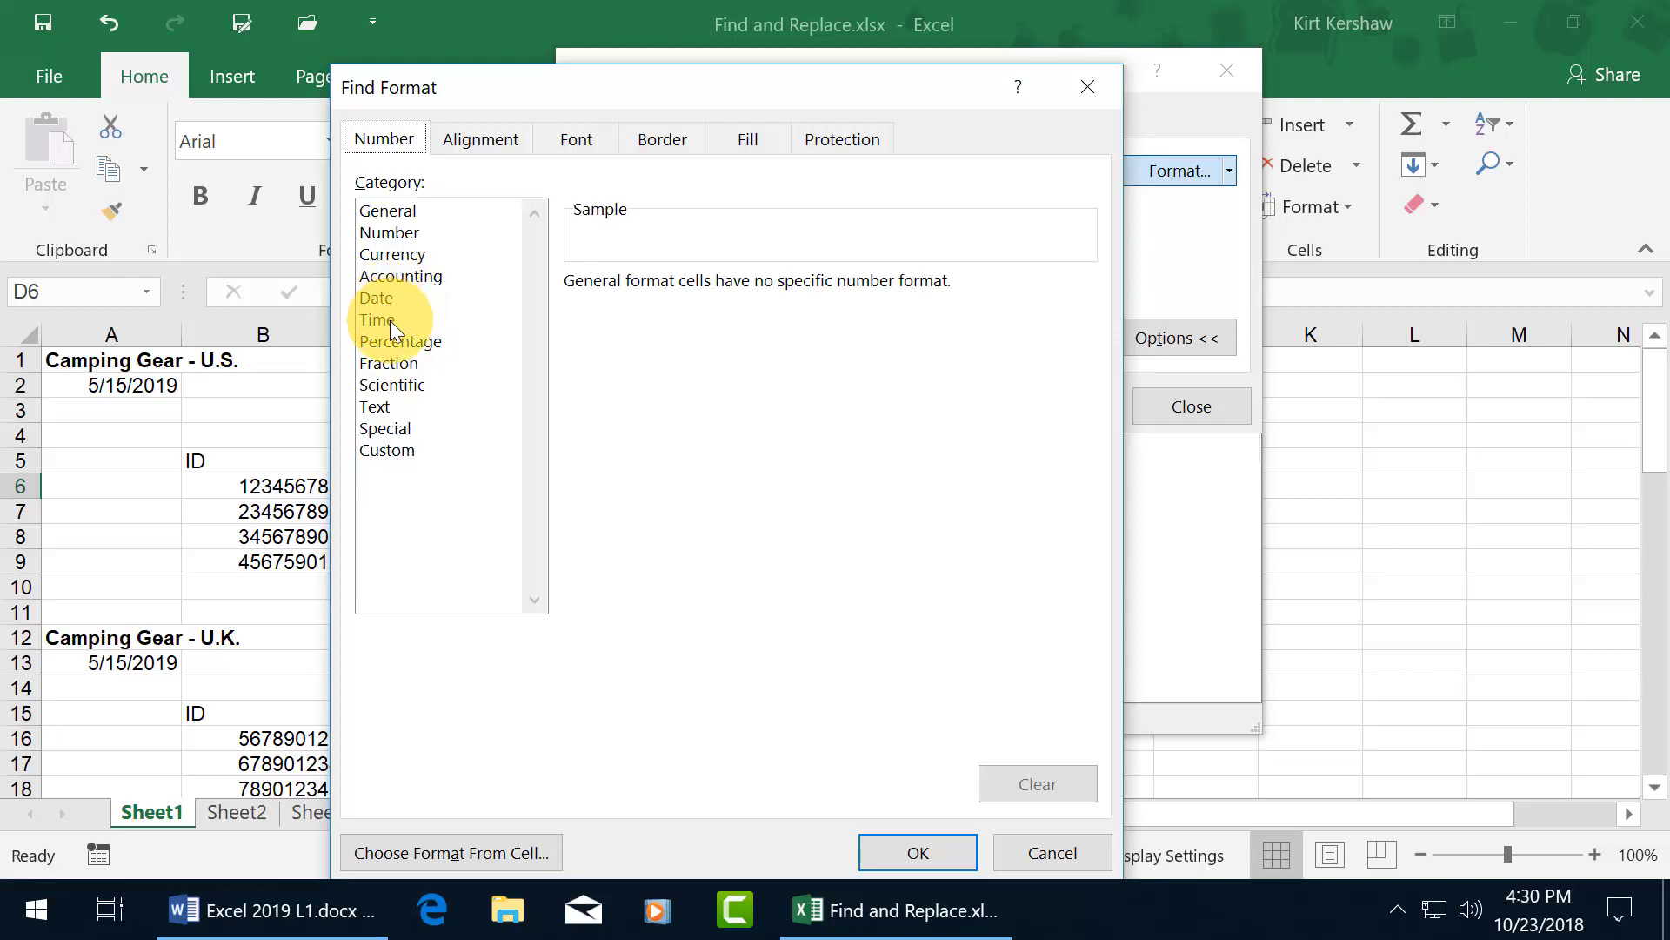
{"action": "left_click", "coordinate": [492, 141]}
{"action": "left_click", "coordinate": [576, 140]}
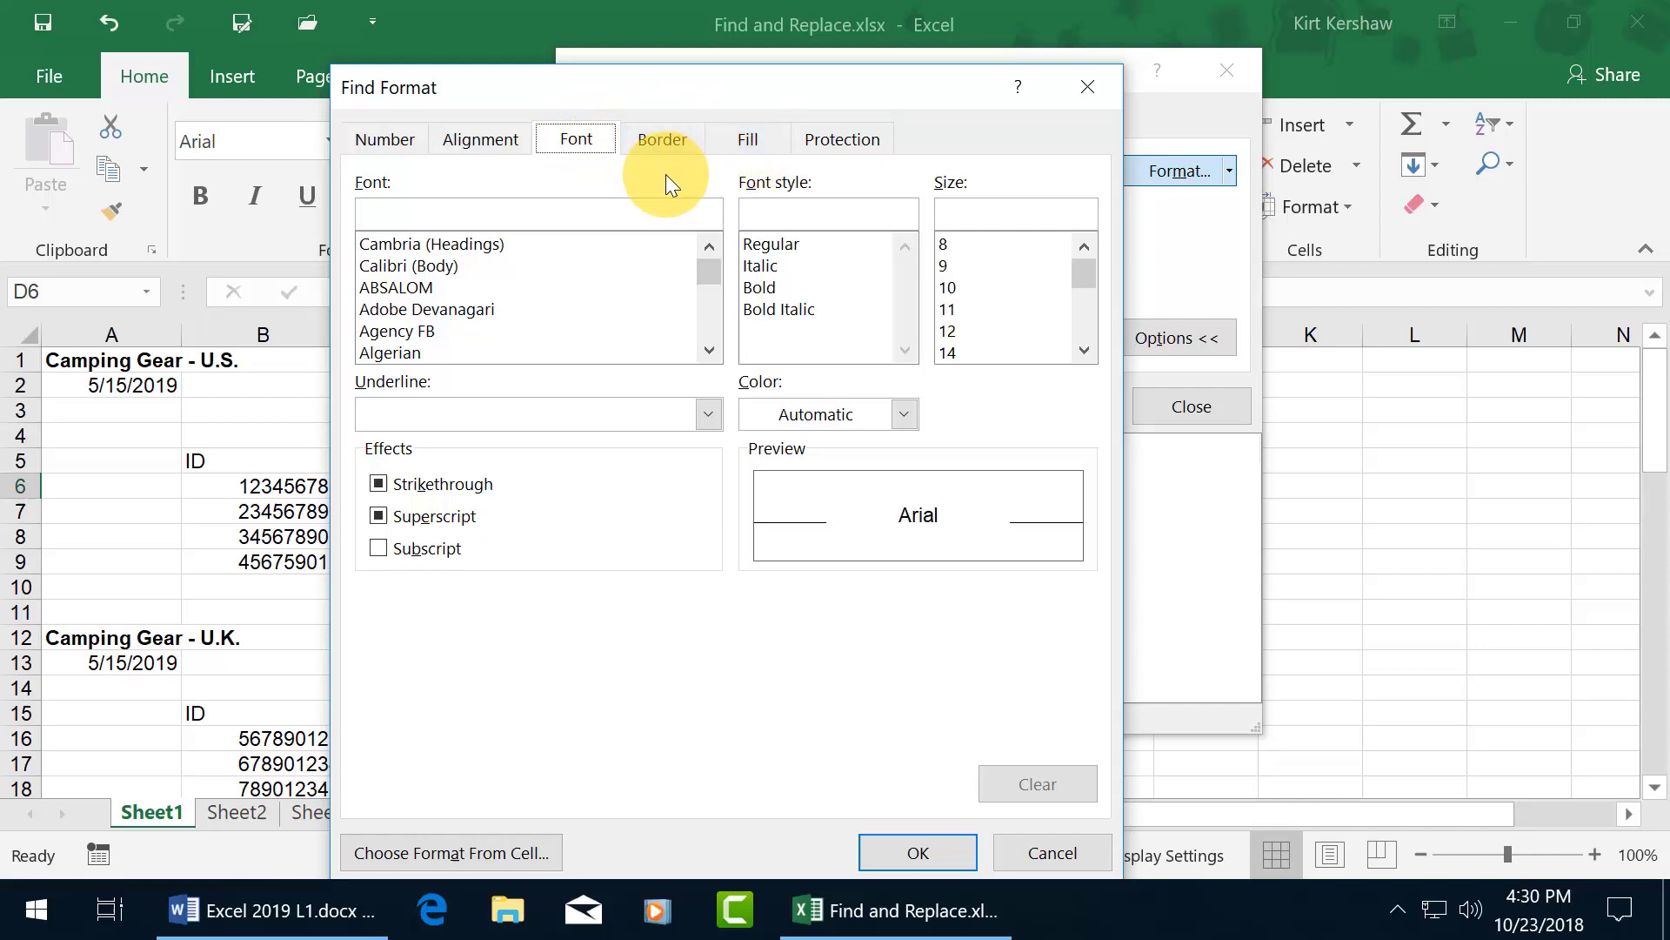
{"action": "left_click", "coordinate": [765, 289]}
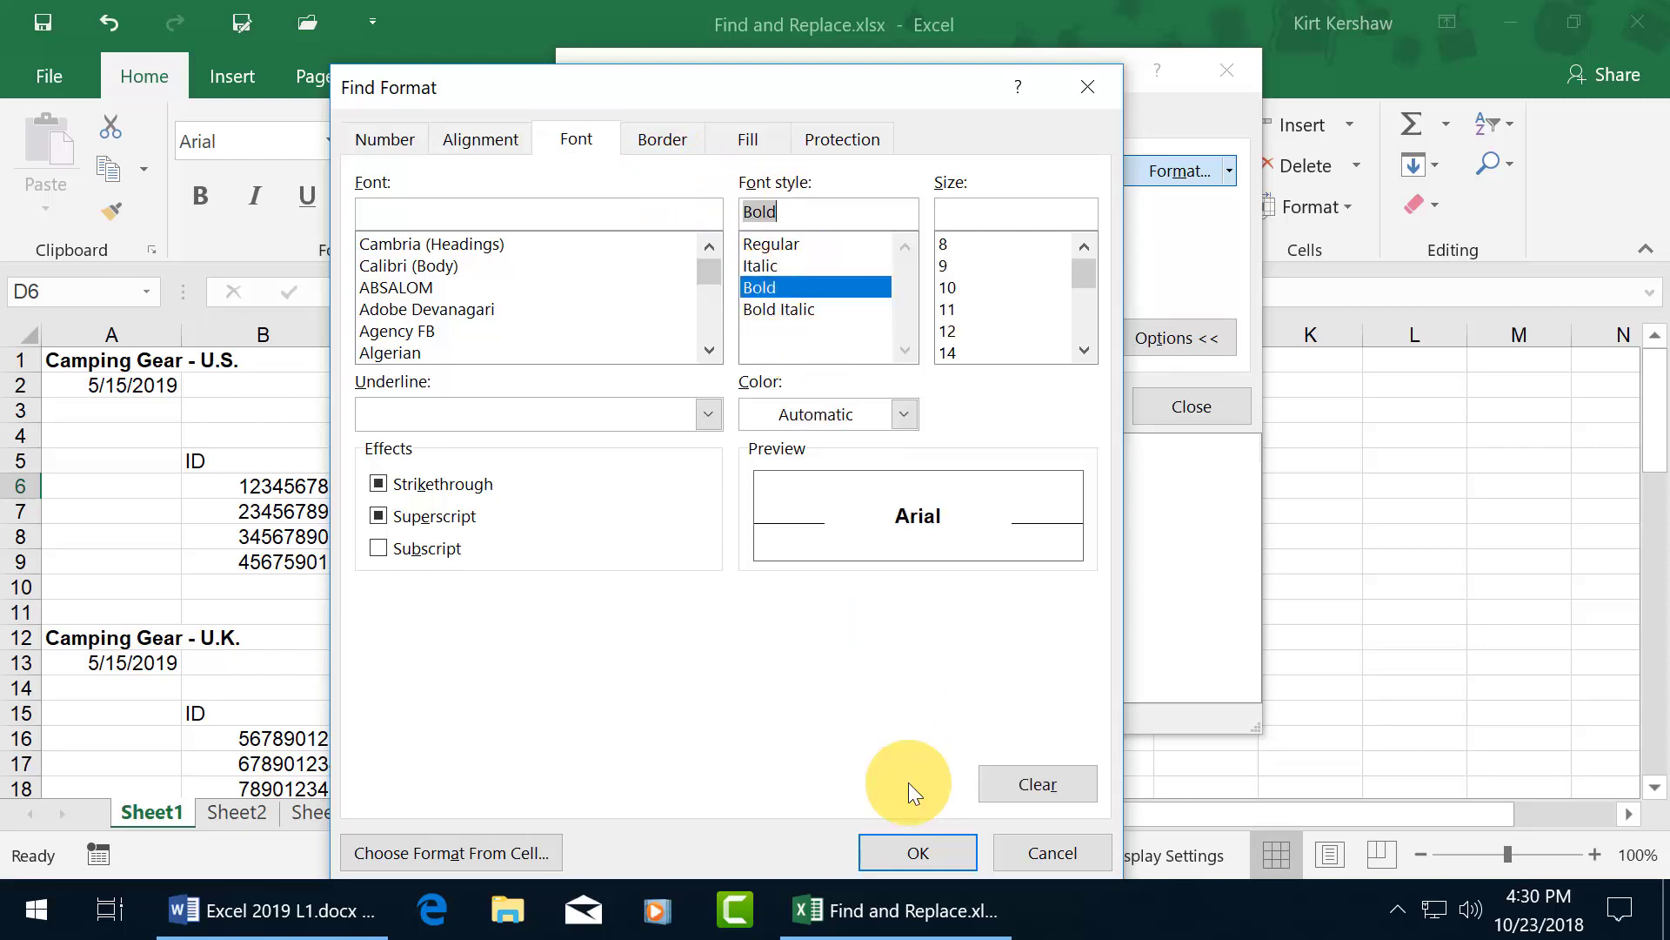
{"action": "left_click", "coordinate": [916, 856]}
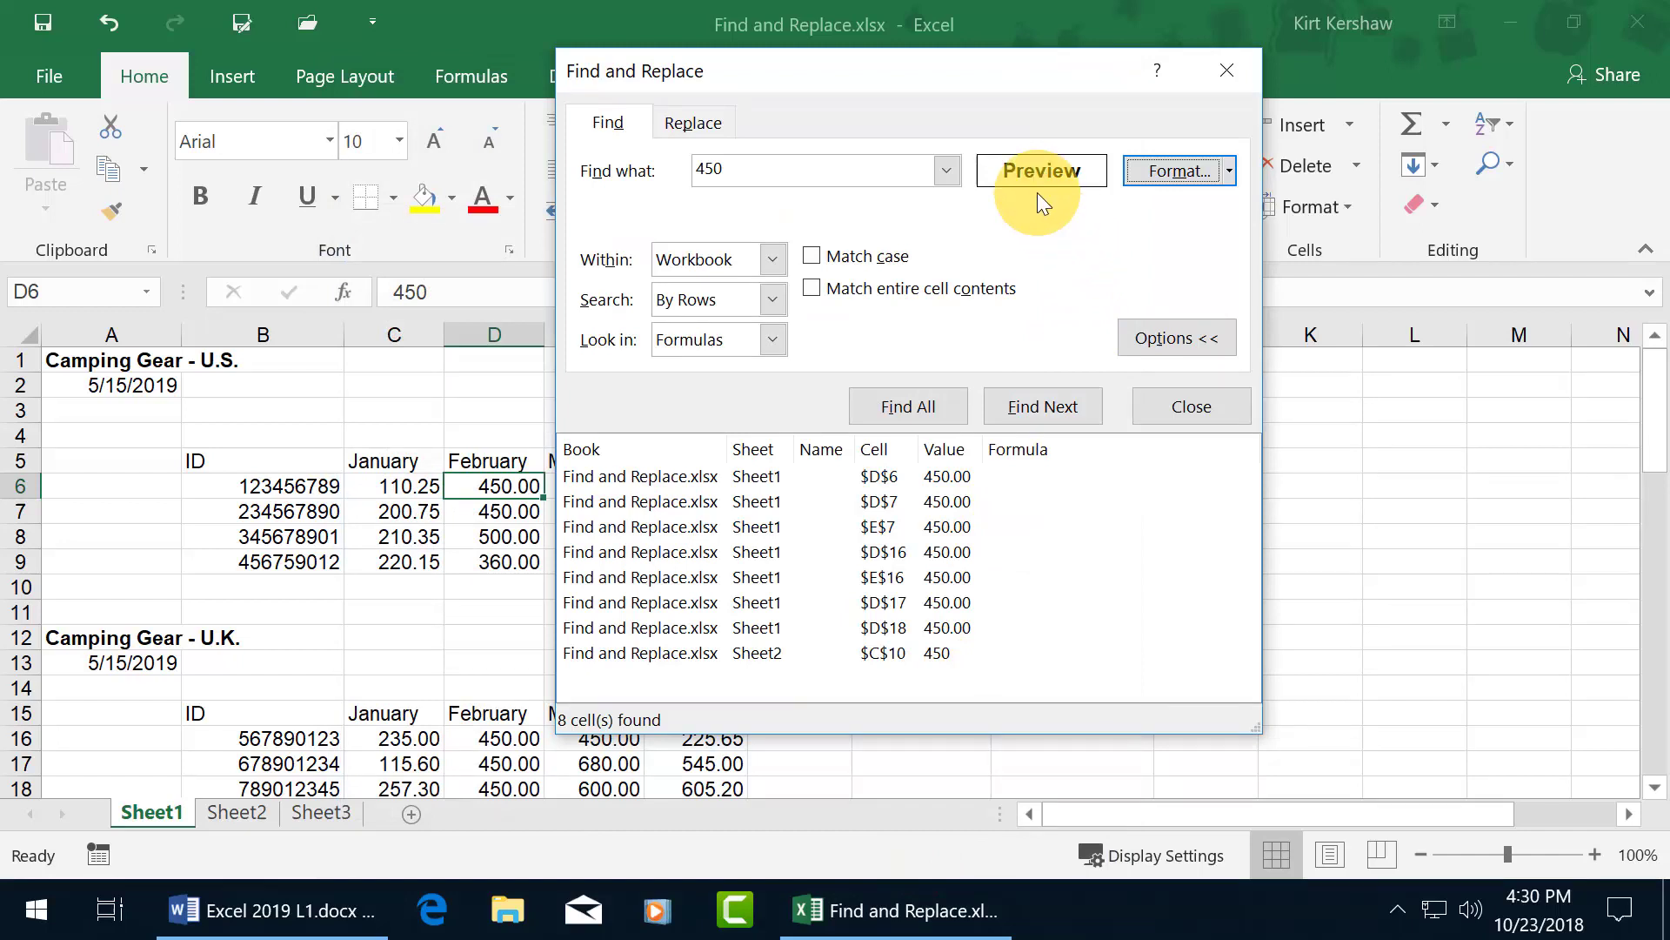
{"action": "left_click", "coordinate": [1043, 405]}
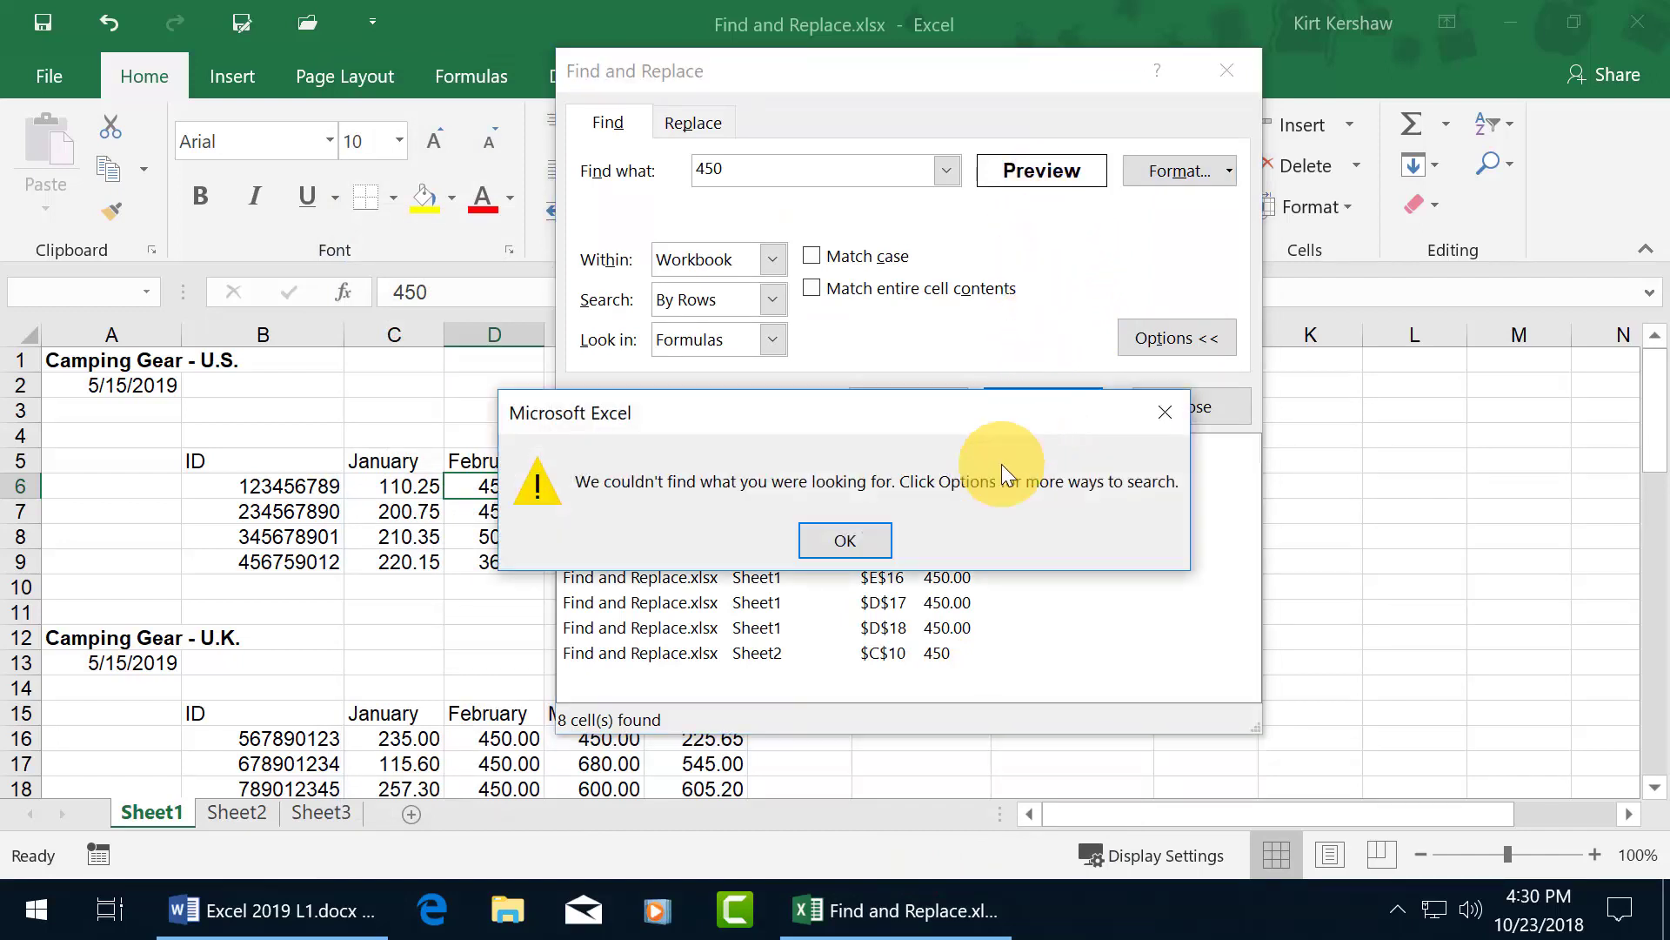
{"action": "left_click", "coordinate": [1166, 413]}
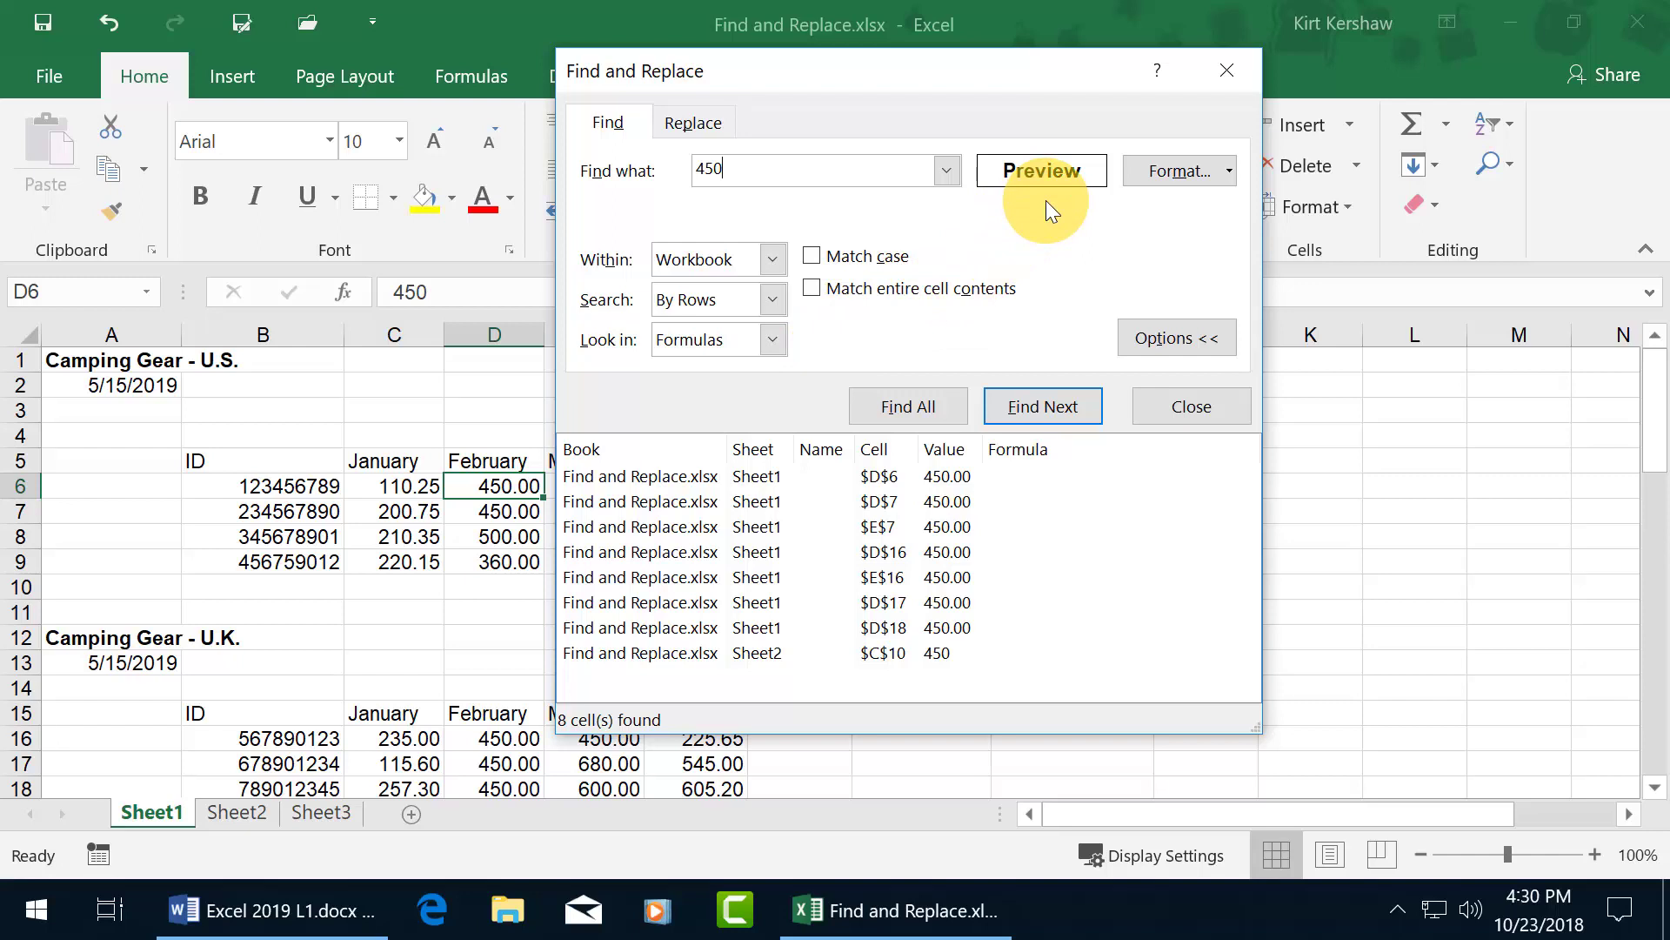
- Clear the 450 search text and find all bold cells, the A1 and A12 titles
{"action": "left_click_drag", "start_coordinate": [738, 169], "coordinate": [685, 170]}
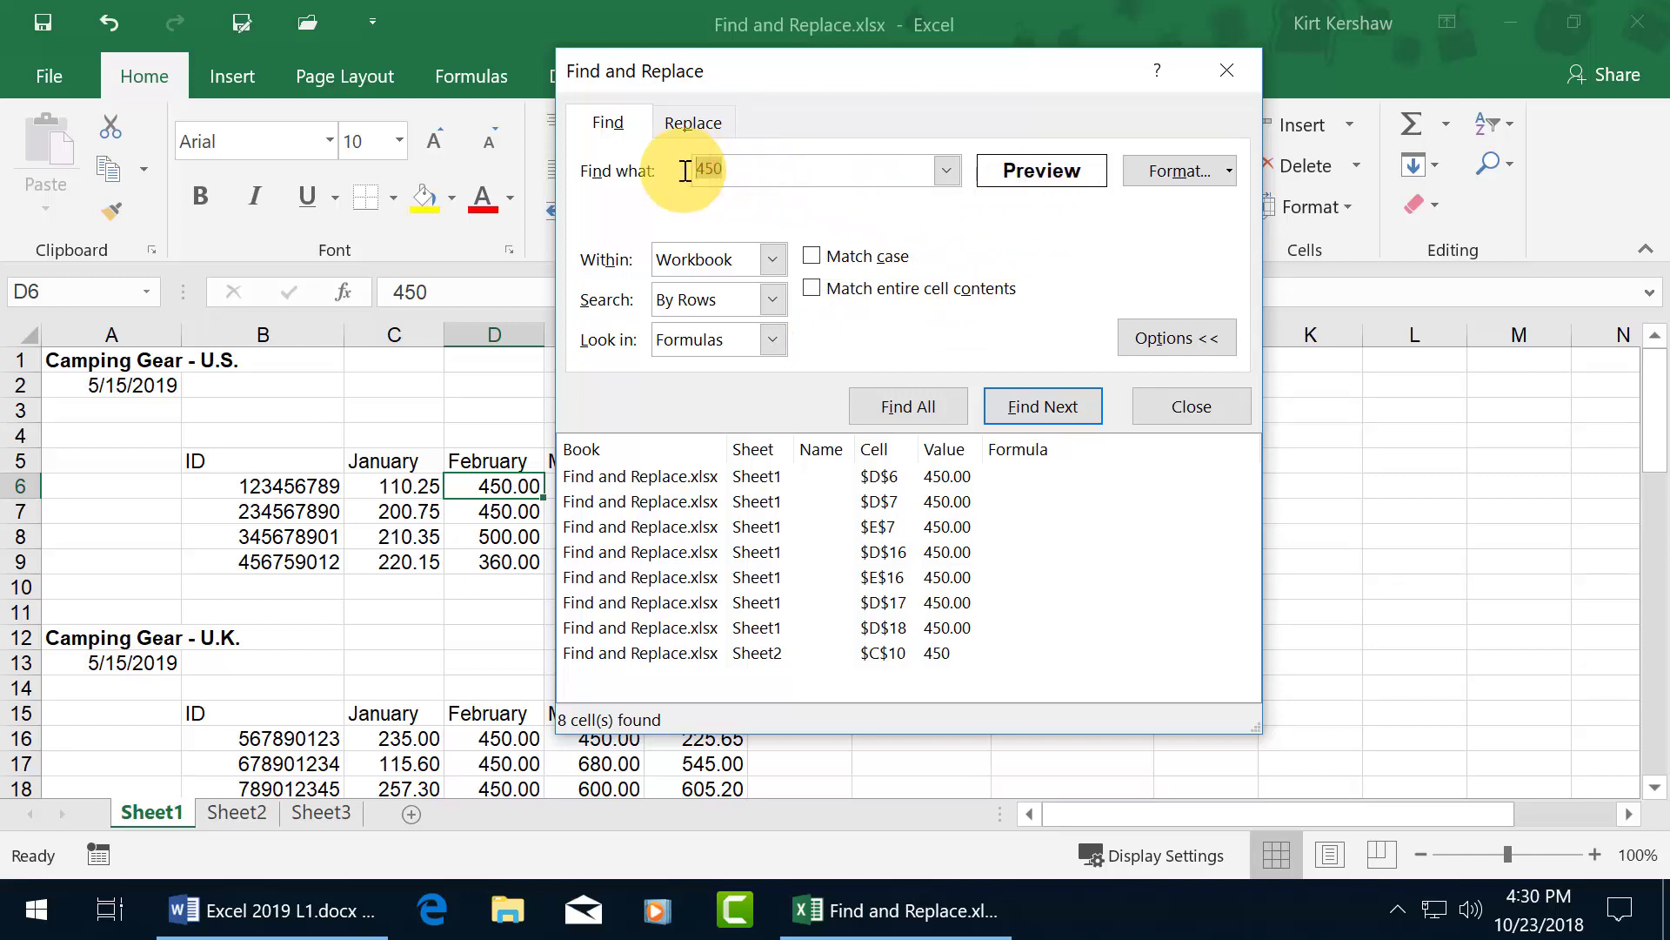
{"action": "key", "text": "Delete"}
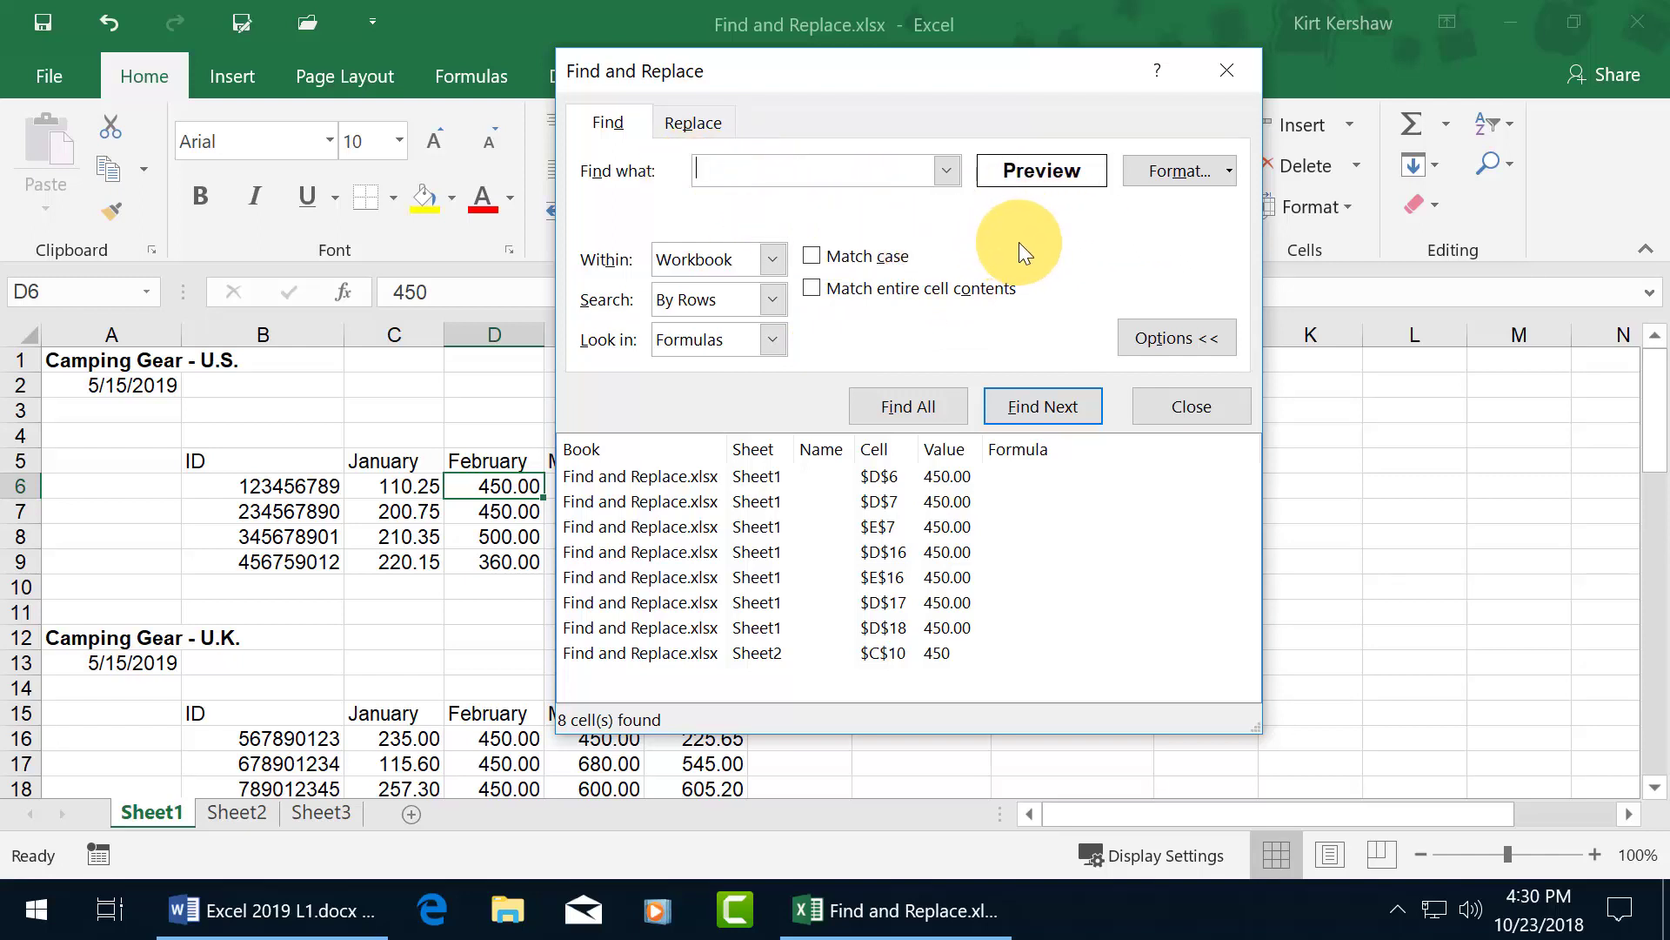
{"action": "left_click", "coordinate": [932, 412]}
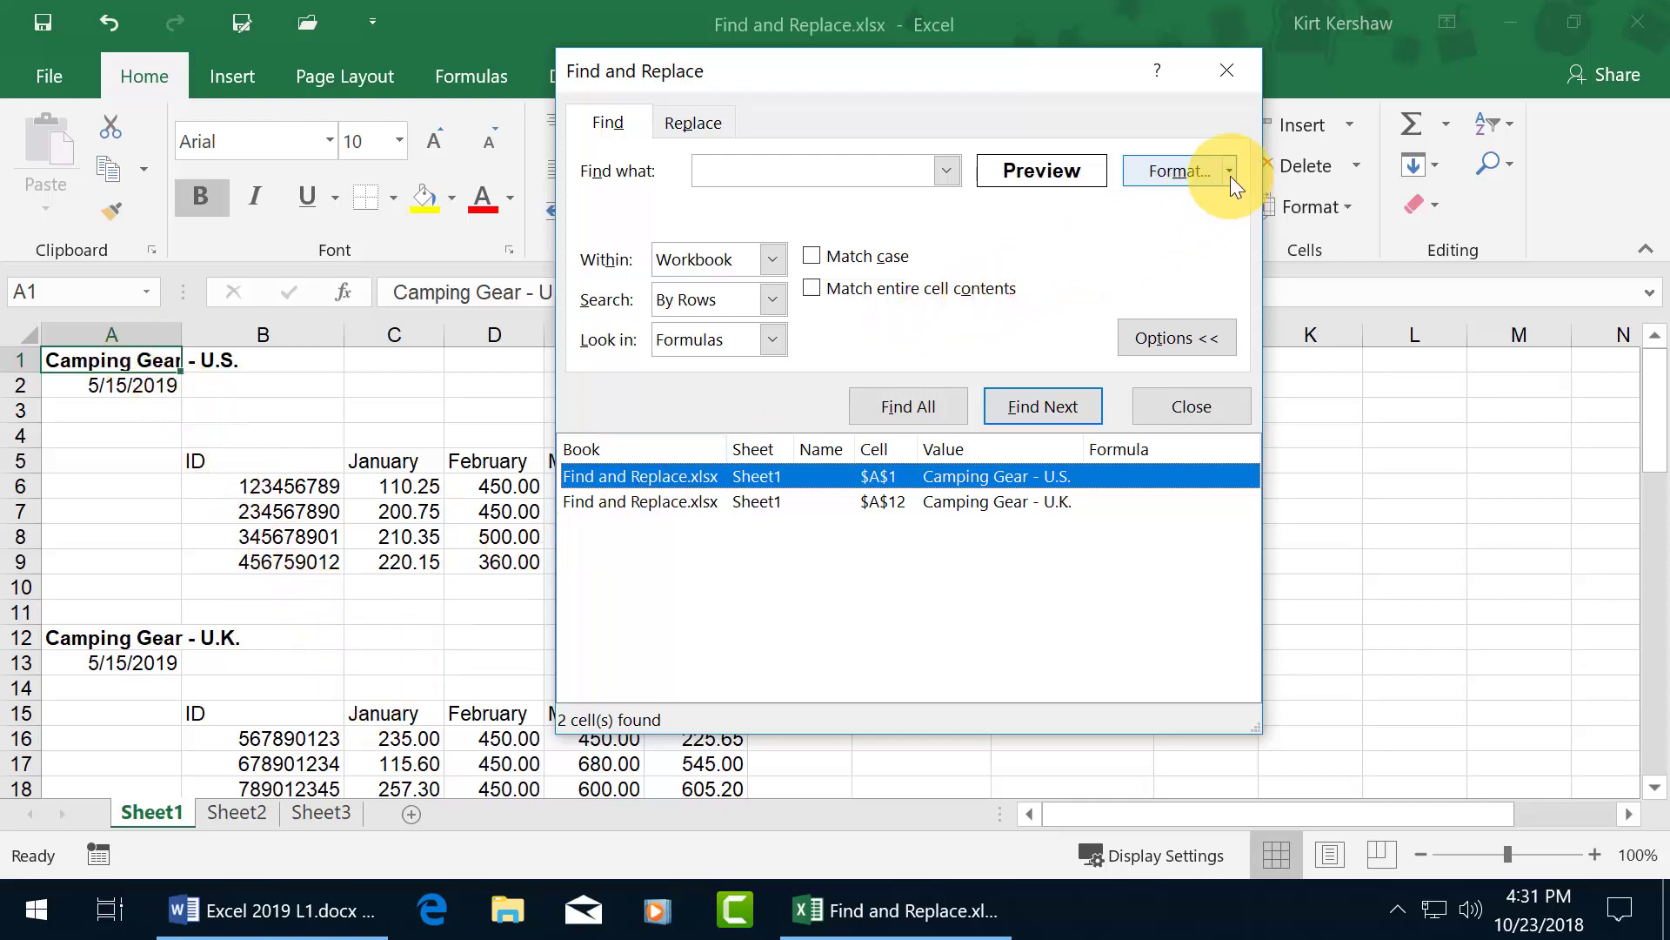
- Cancel the Find Format settings without changes and choose Format > Choose Format From Cell
{"action": "left_click", "coordinate": [1199, 171]}
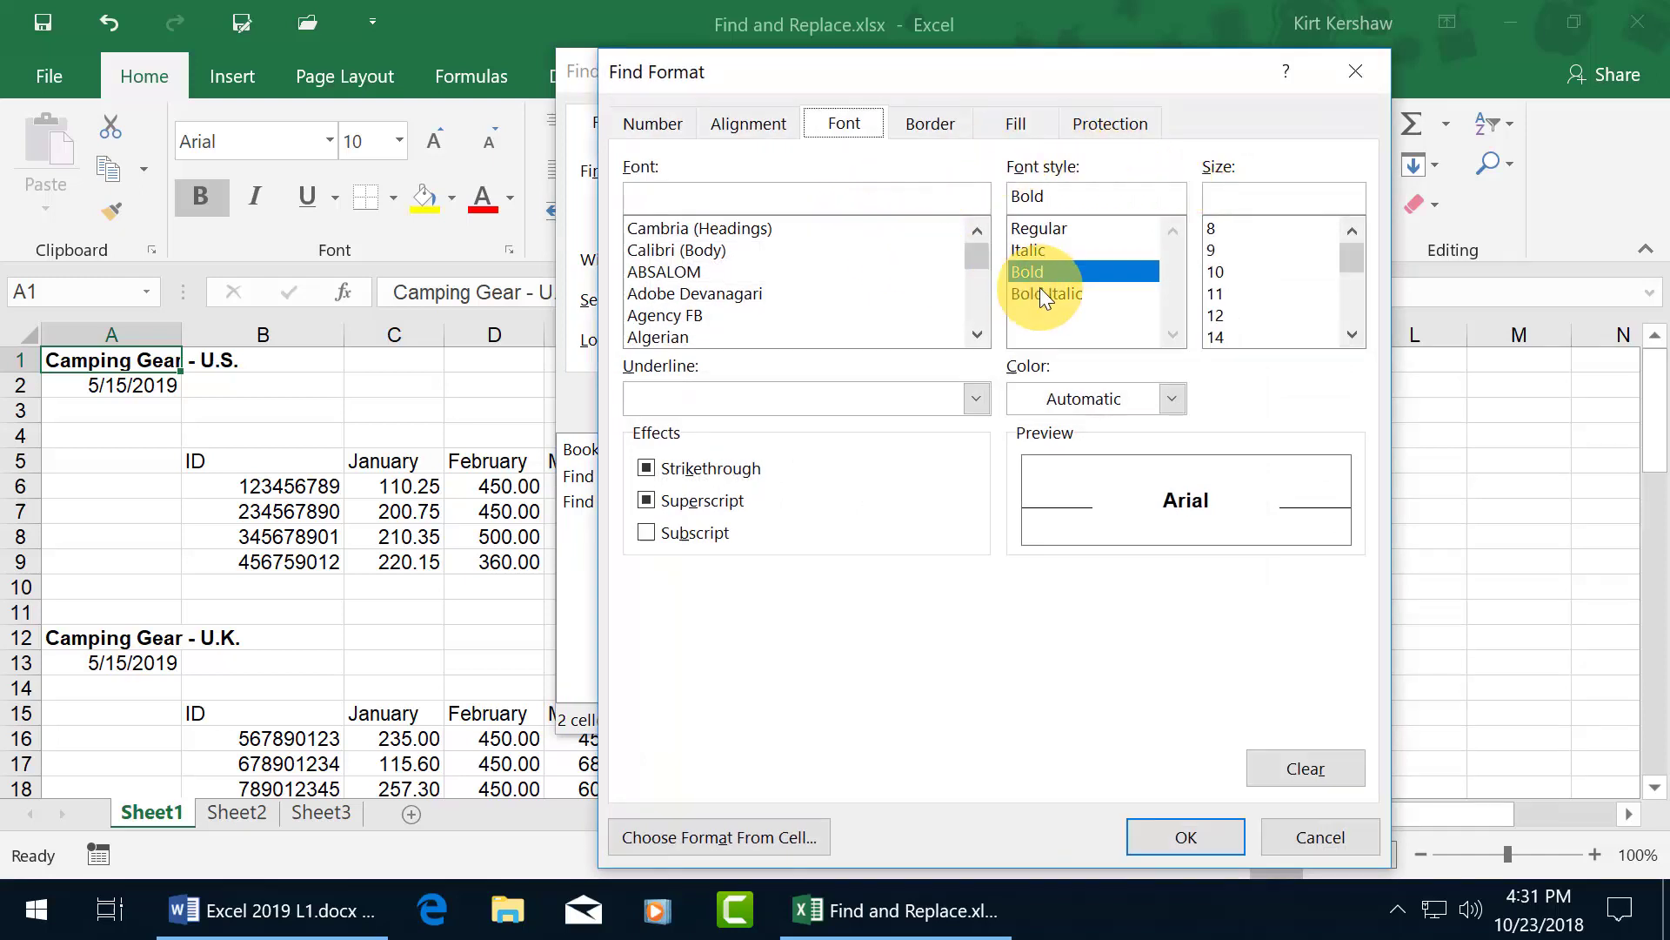
{"action": "left_click", "coordinate": [1172, 399]}
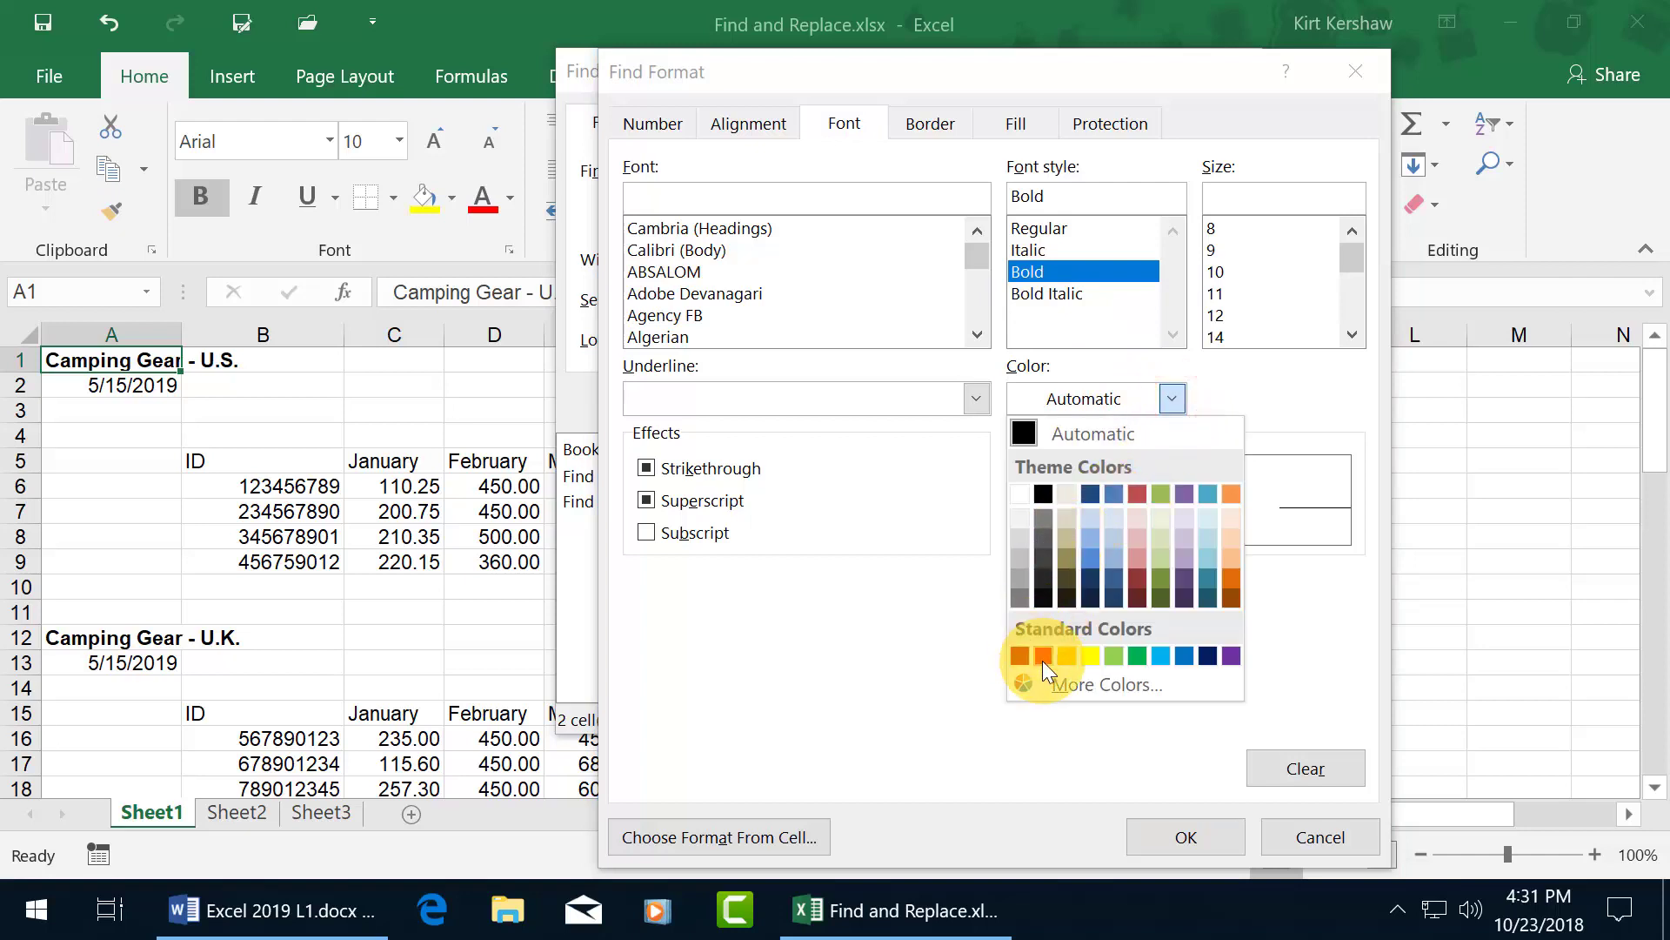
{"action": "left_click", "coordinate": [1307, 831]}
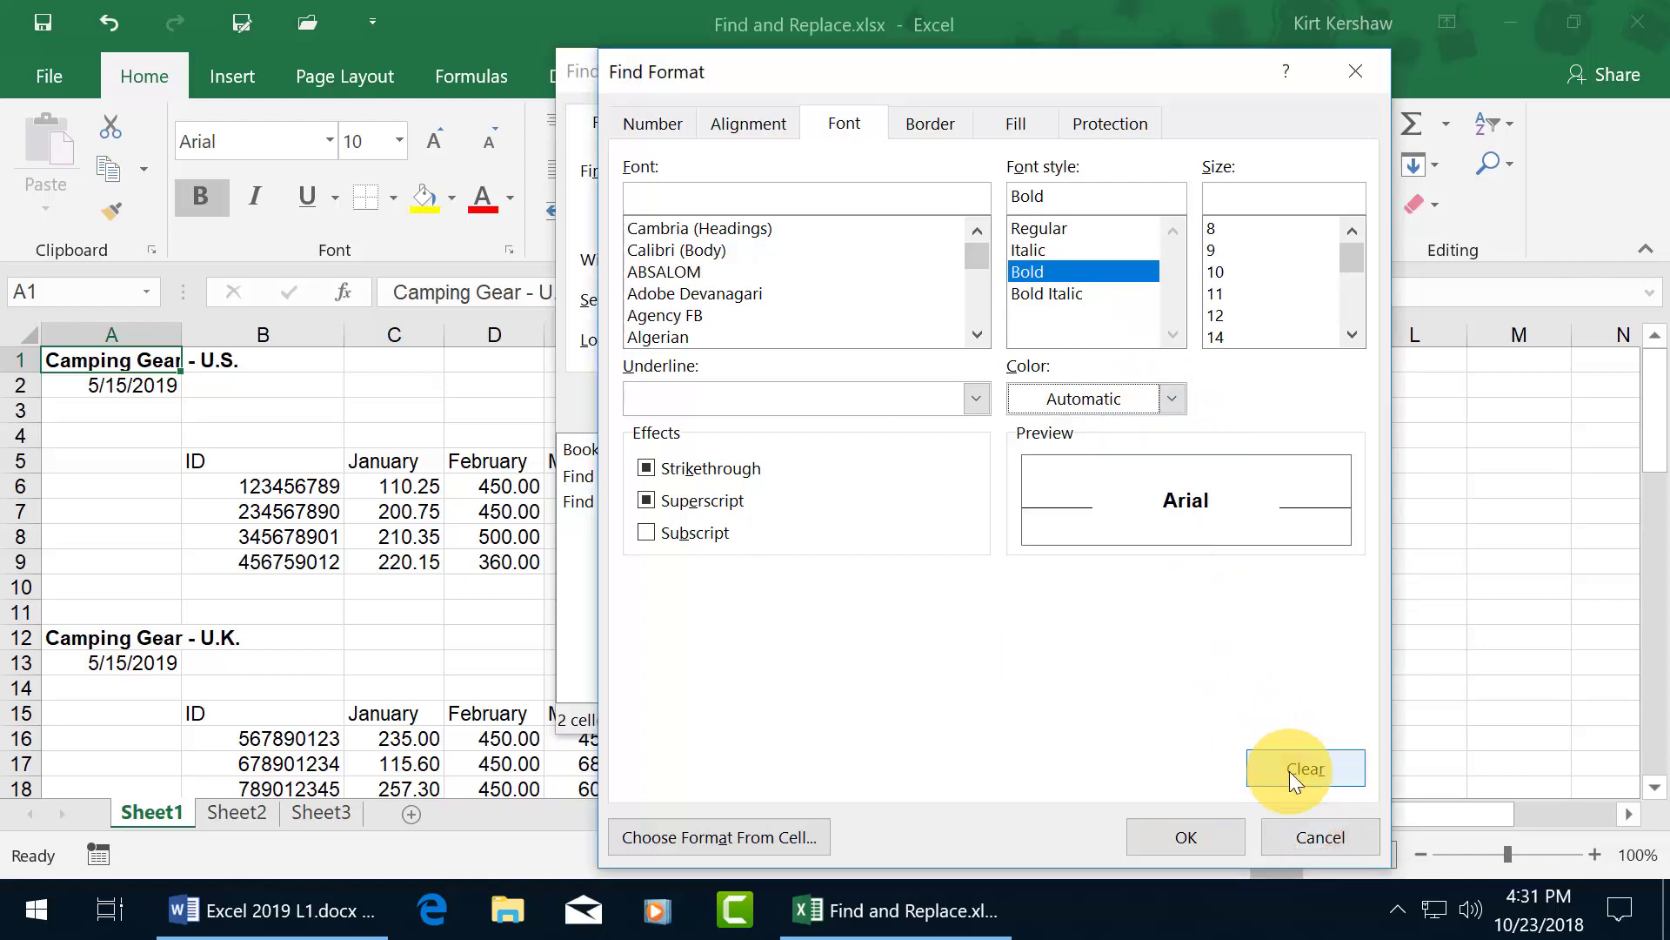
{"action": "left_click", "coordinate": [1300, 835]}
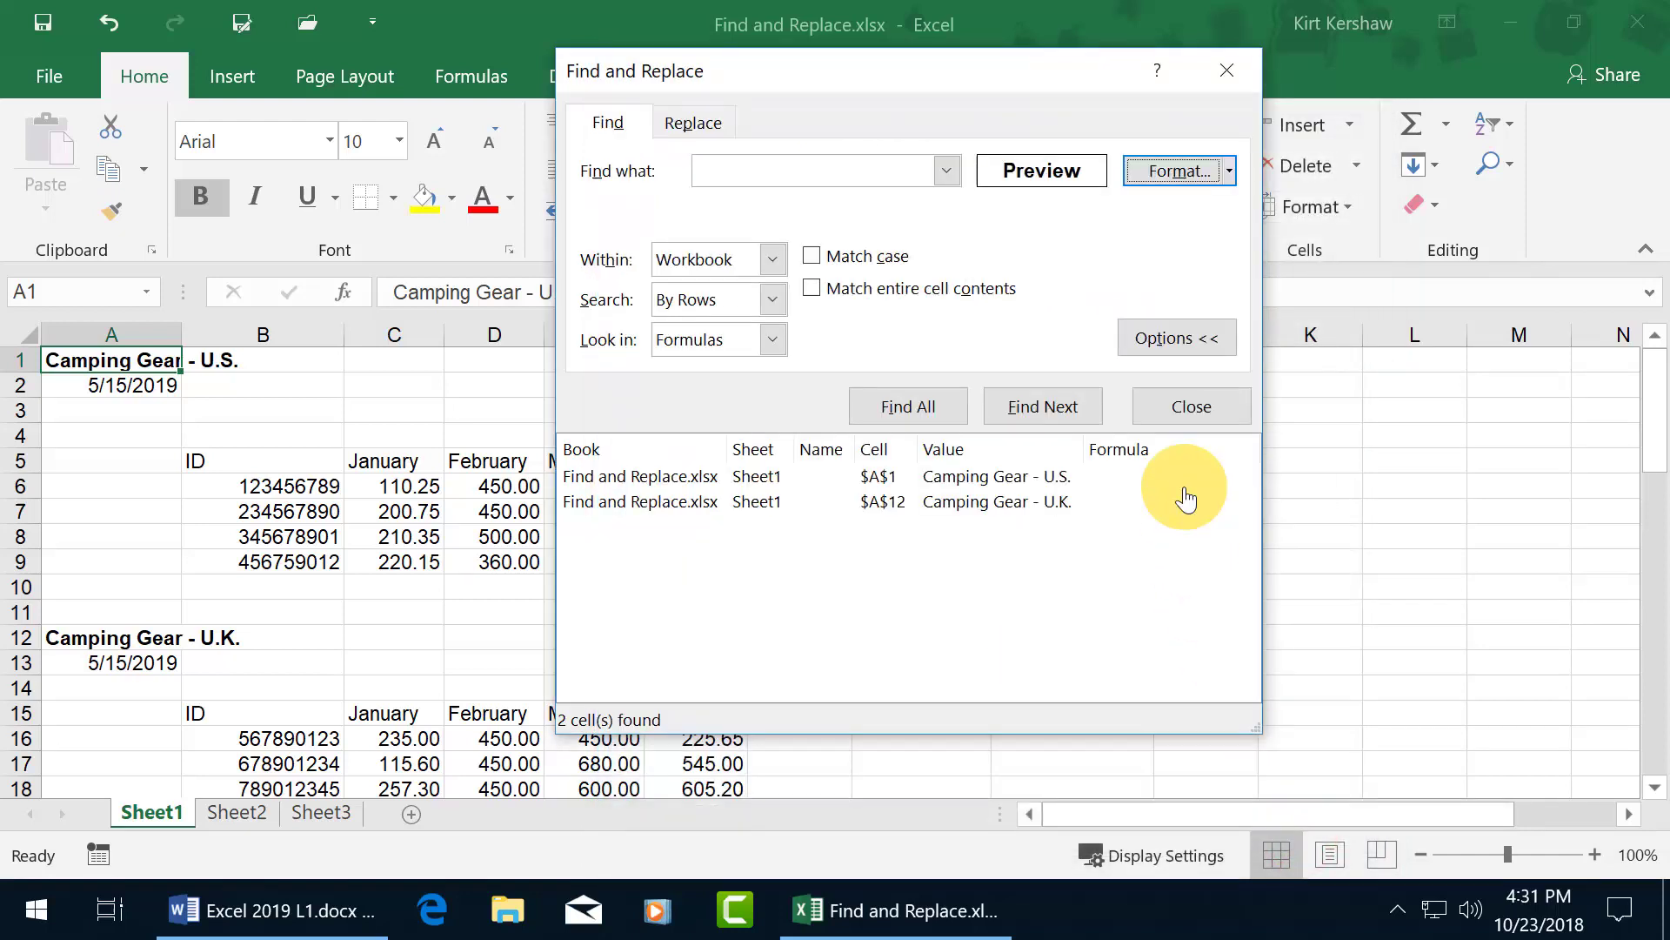
{"action": "left_click", "coordinate": [1230, 169]}
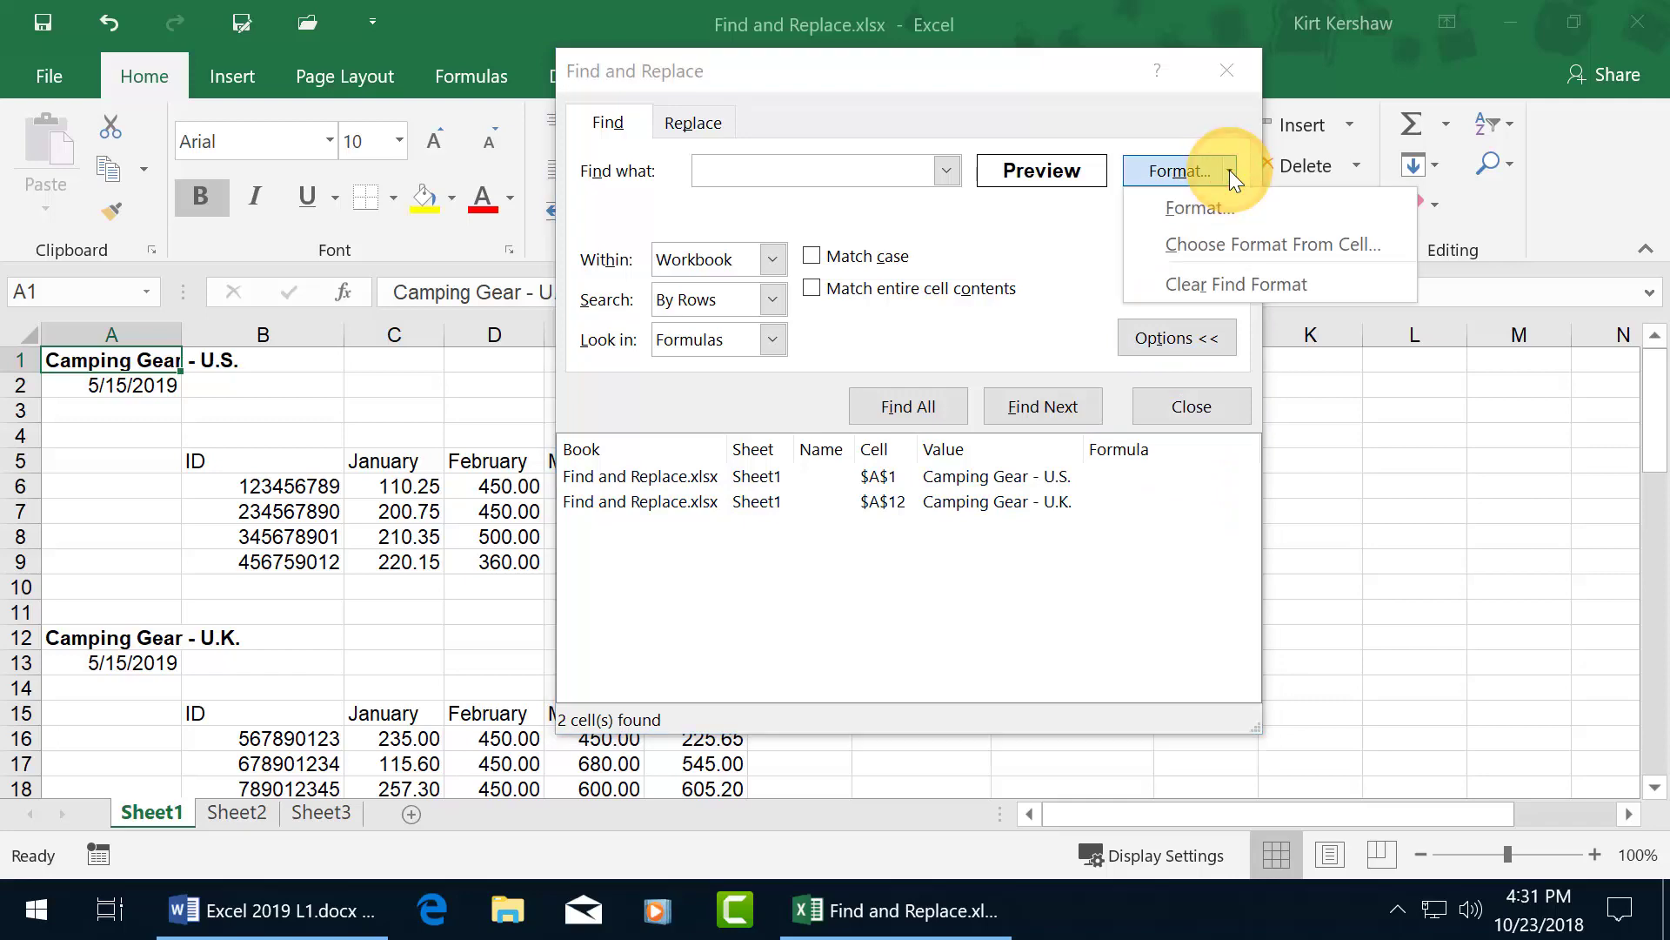
{"action": "left_click", "coordinate": [1222, 244]}
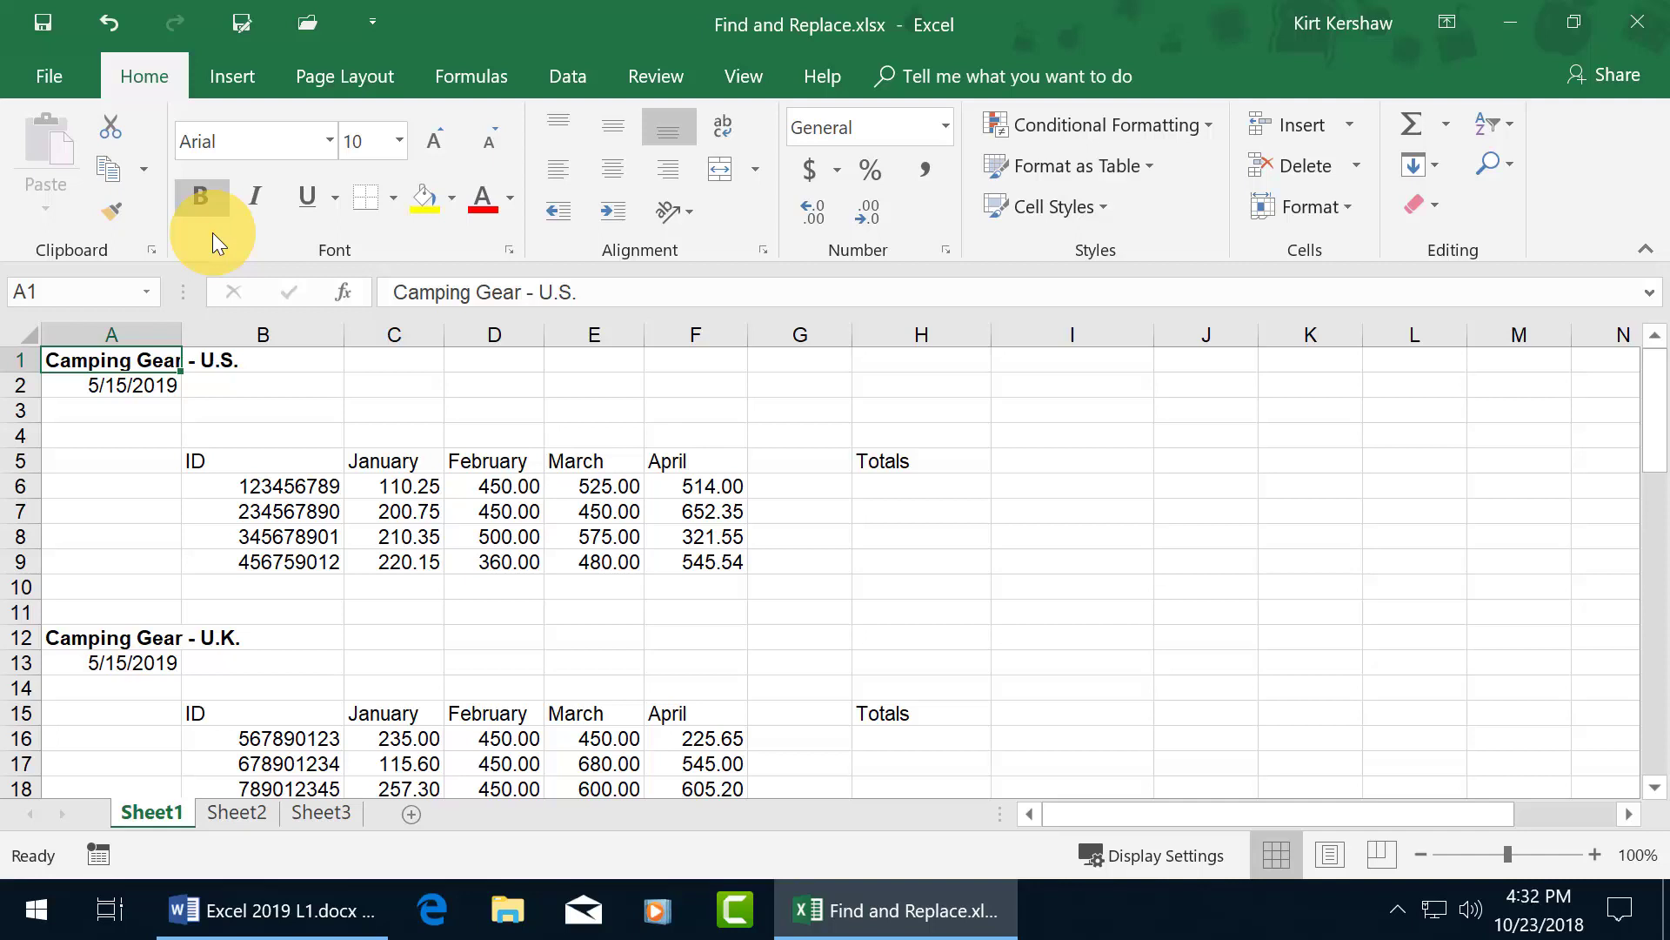
- Rerun the bold-only search for 450 and dismiss the no-matches message
{"action": "key", "text": "ctrl+f"}
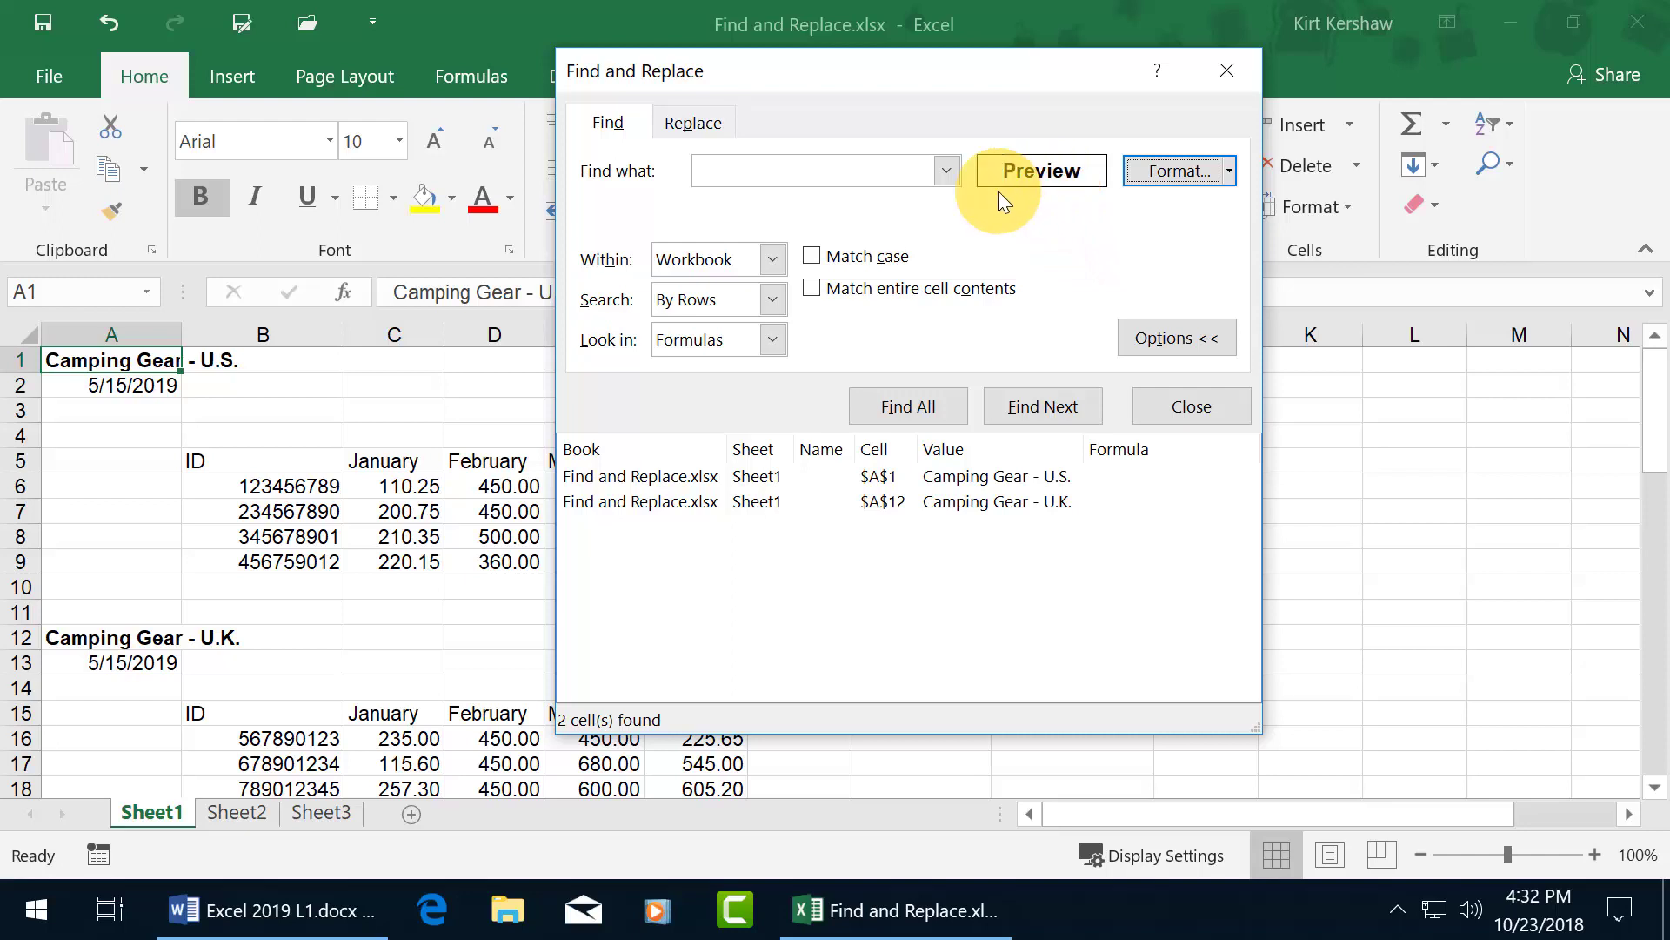
{"action": "left_click", "coordinate": [819, 170]}
{"action": "type", "text": "450"}
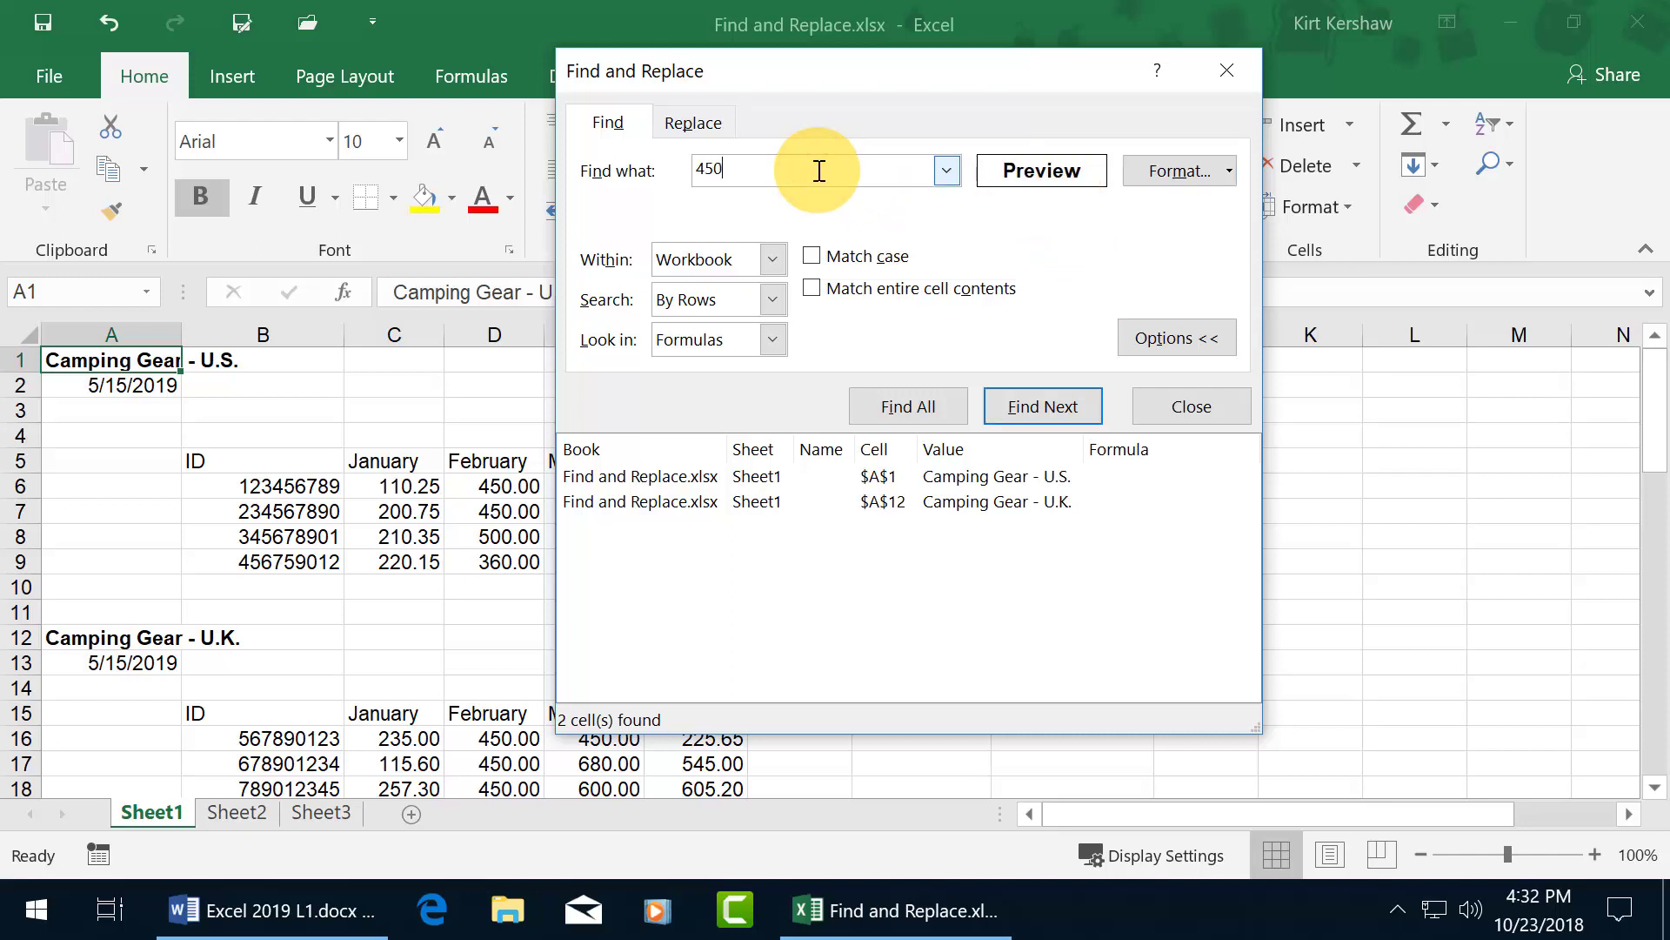
{"action": "key", "text": "Return"}
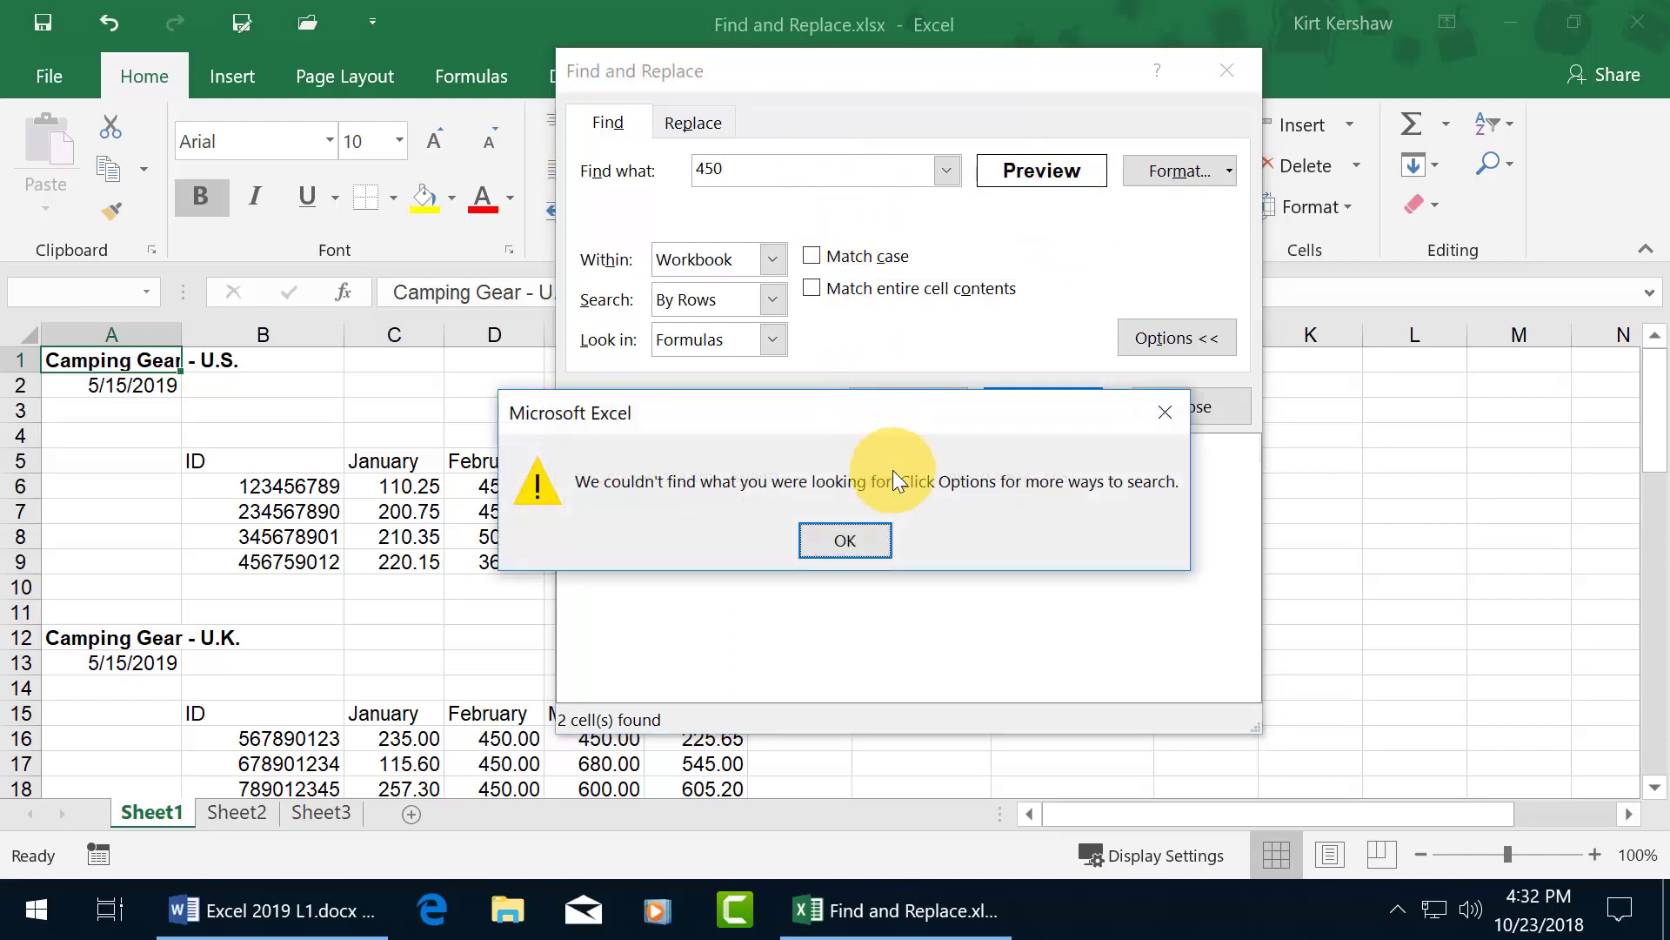
{"action": "left_click", "coordinate": [859, 536]}
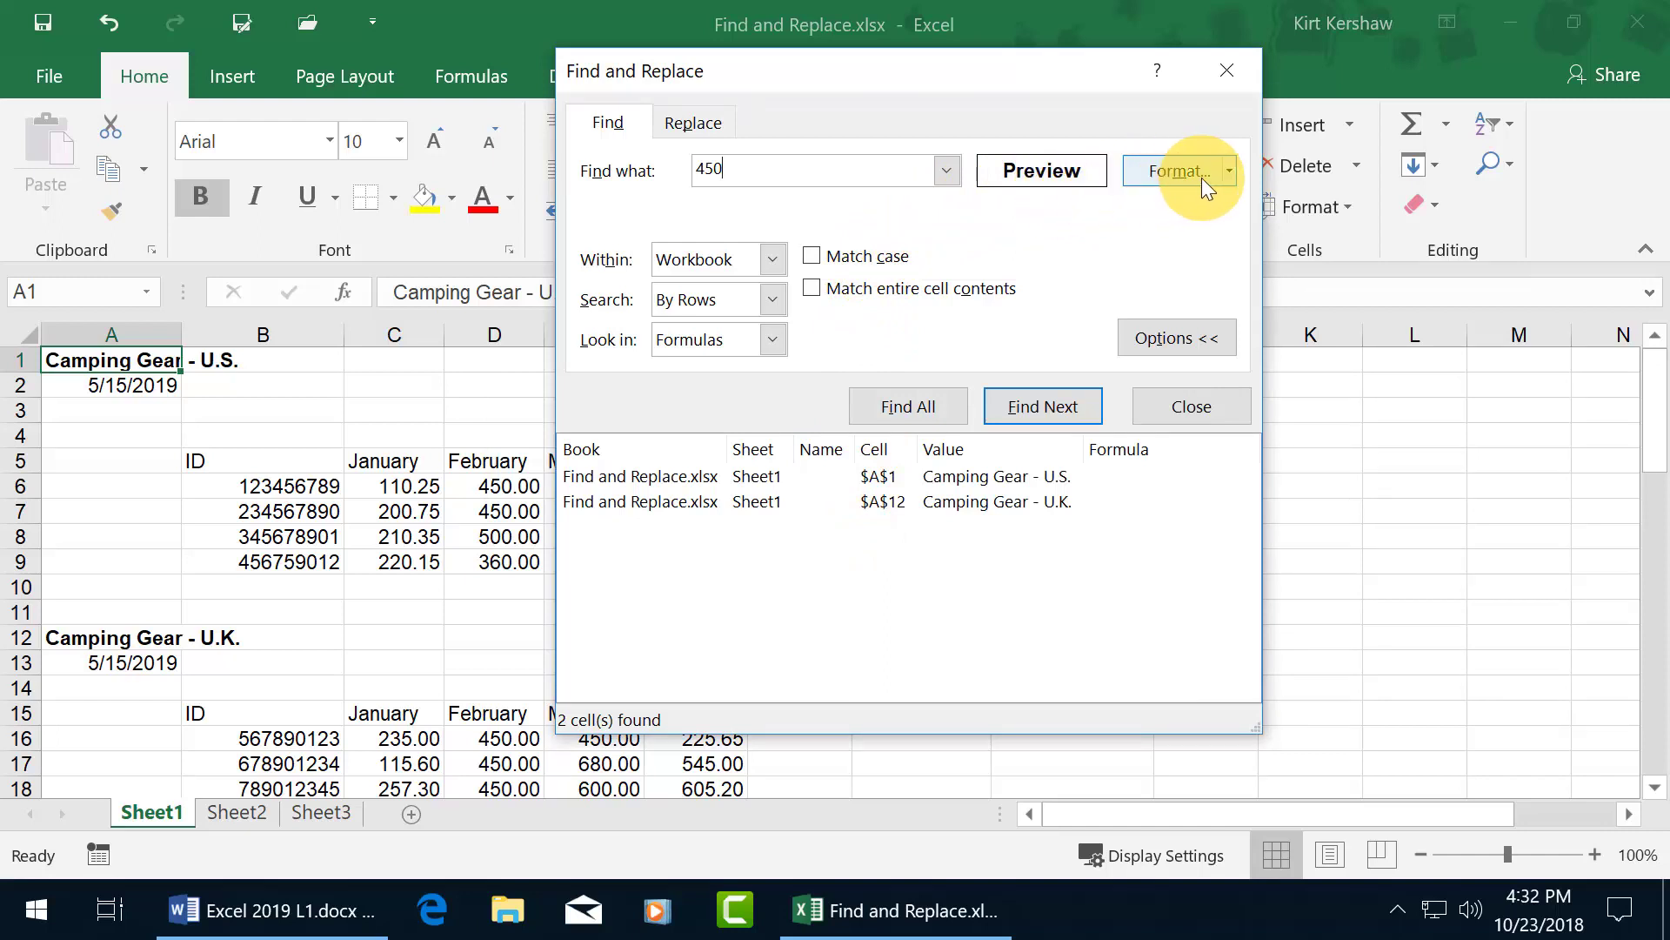
{"action": "left_click", "coordinate": [1230, 173]}
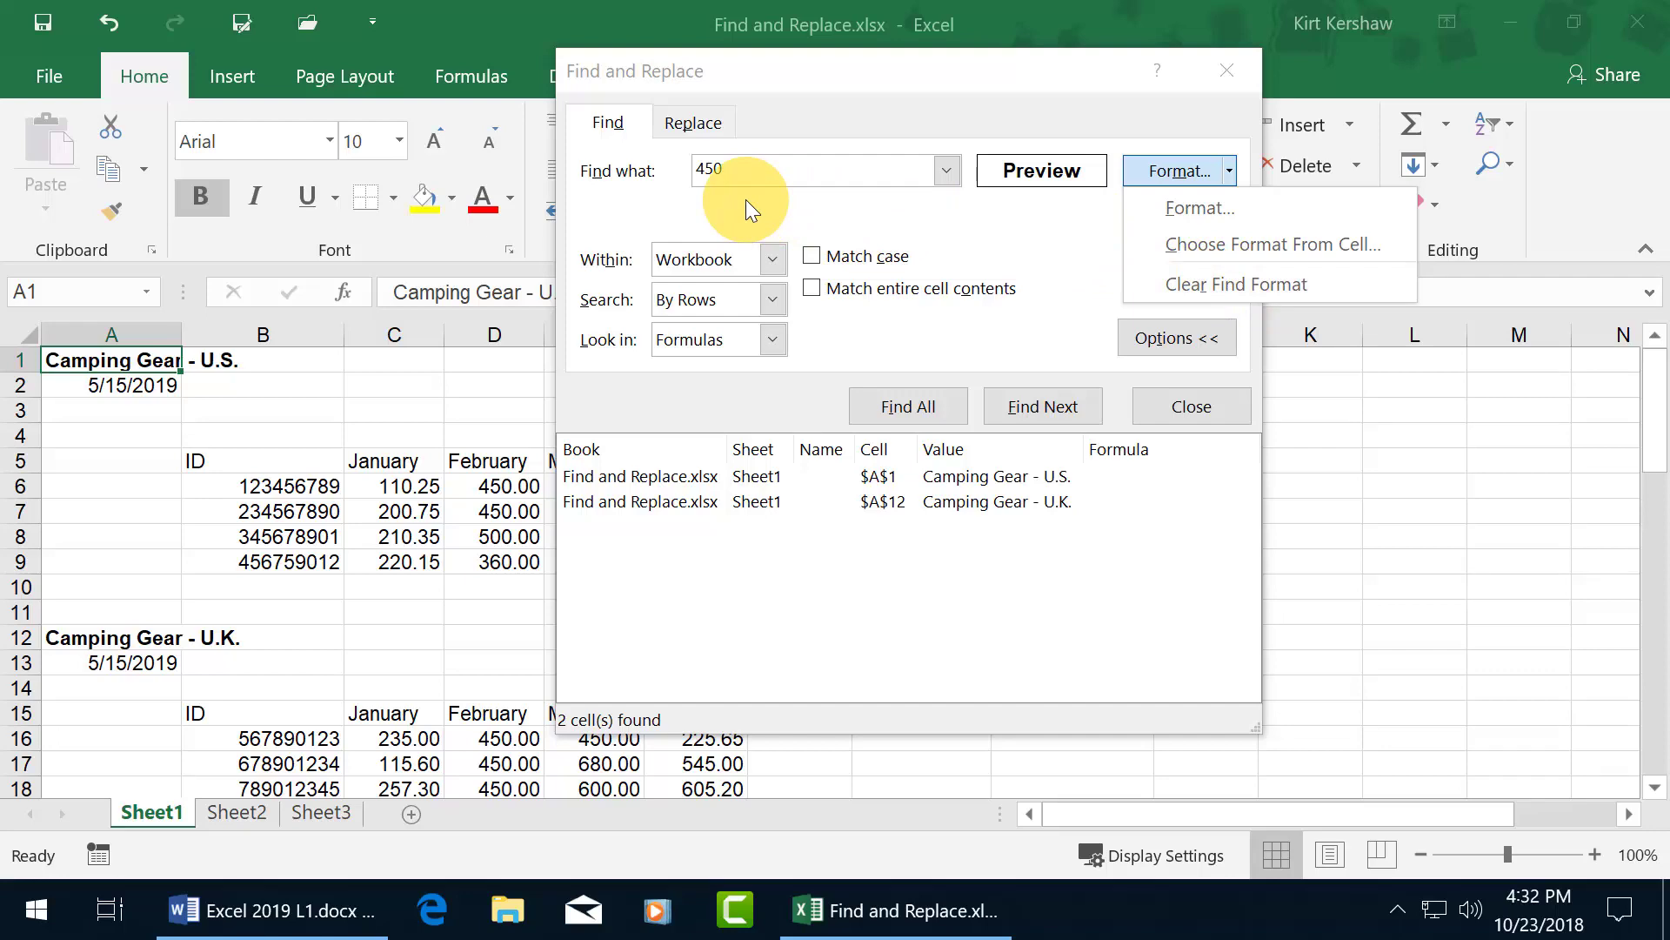
- Clear the bold find format and find 450 again, landing on cell D6
{"action": "left_click", "coordinate": [1198, 280]}
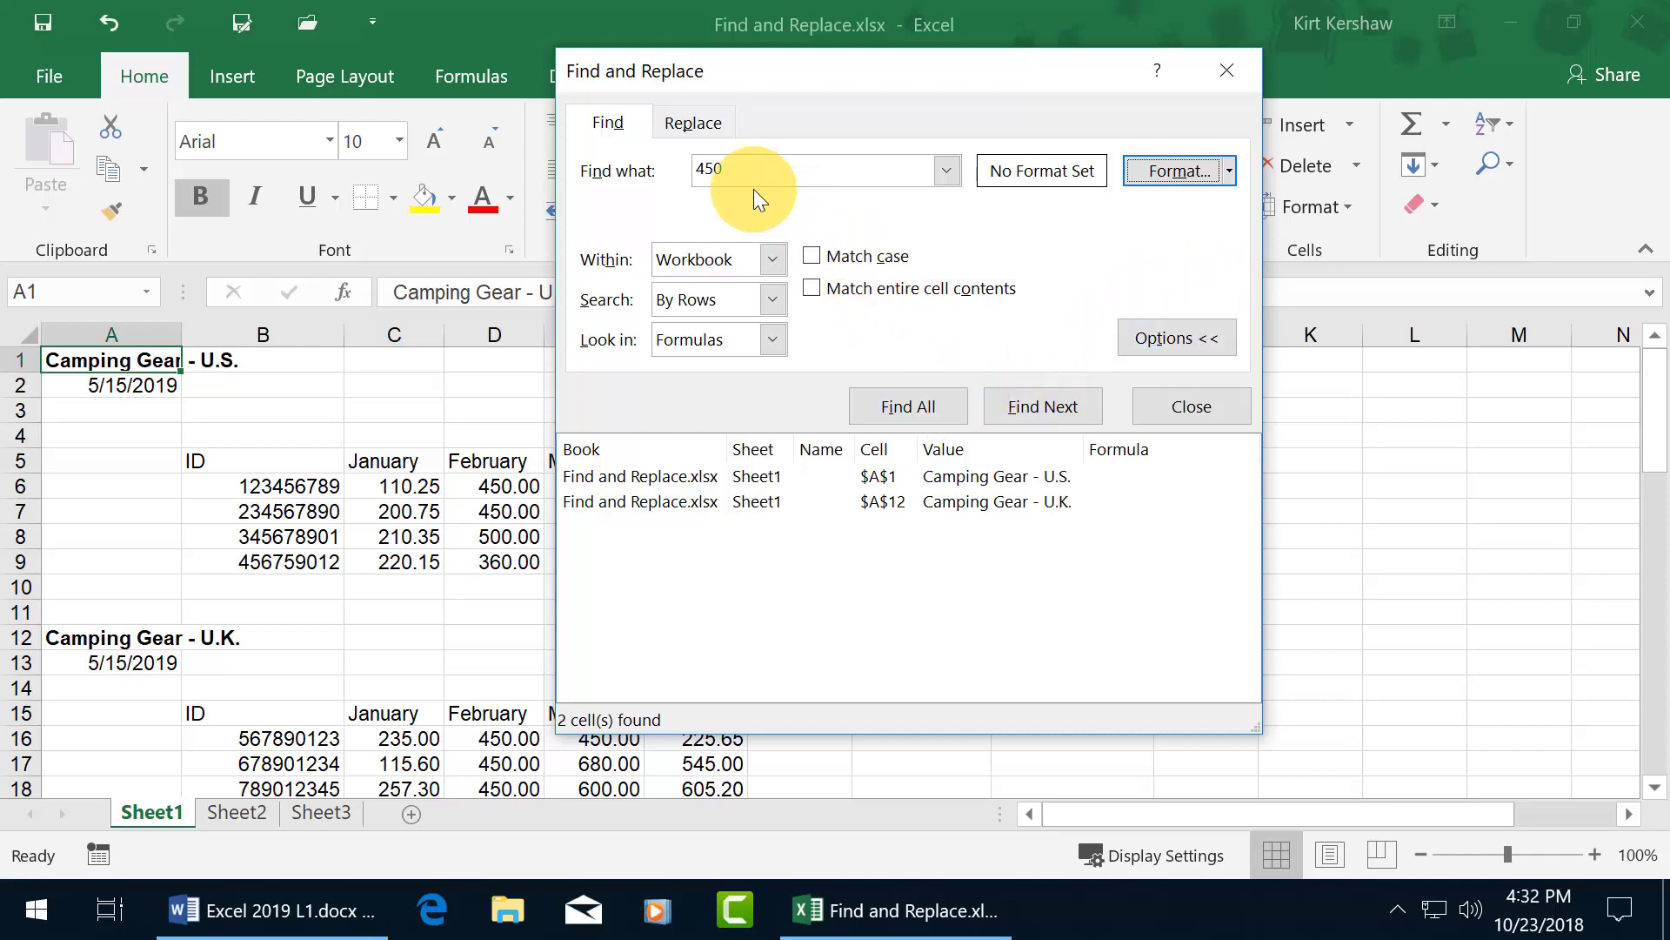
{"action": "left_click", "coordinate": [1044, 402]}
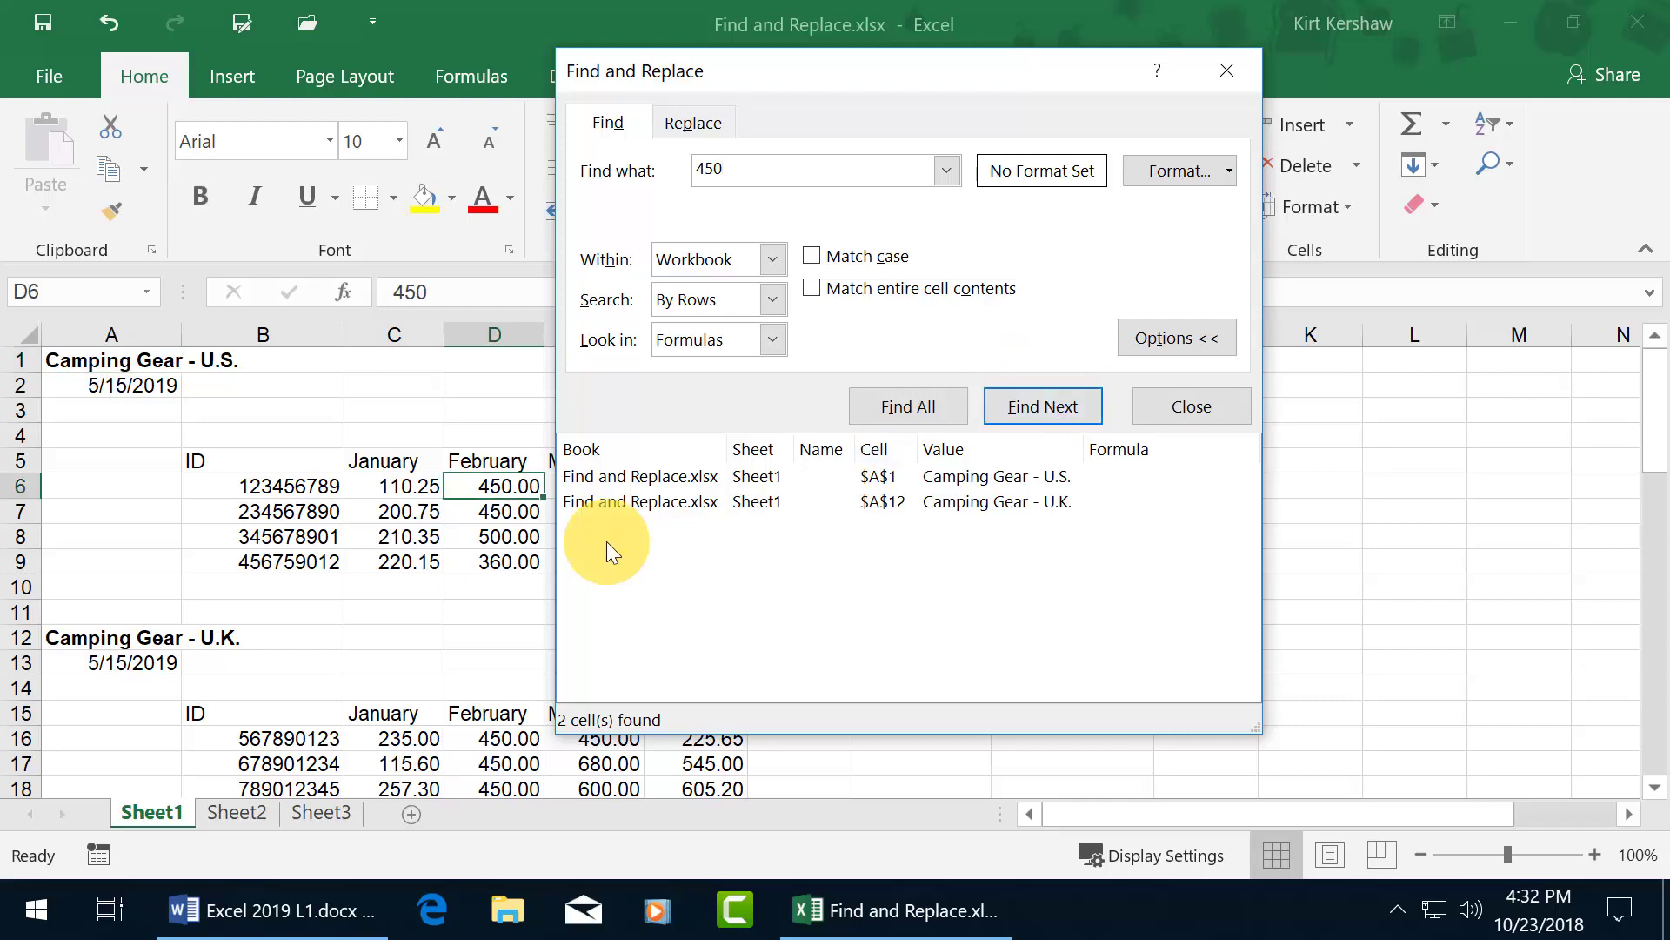